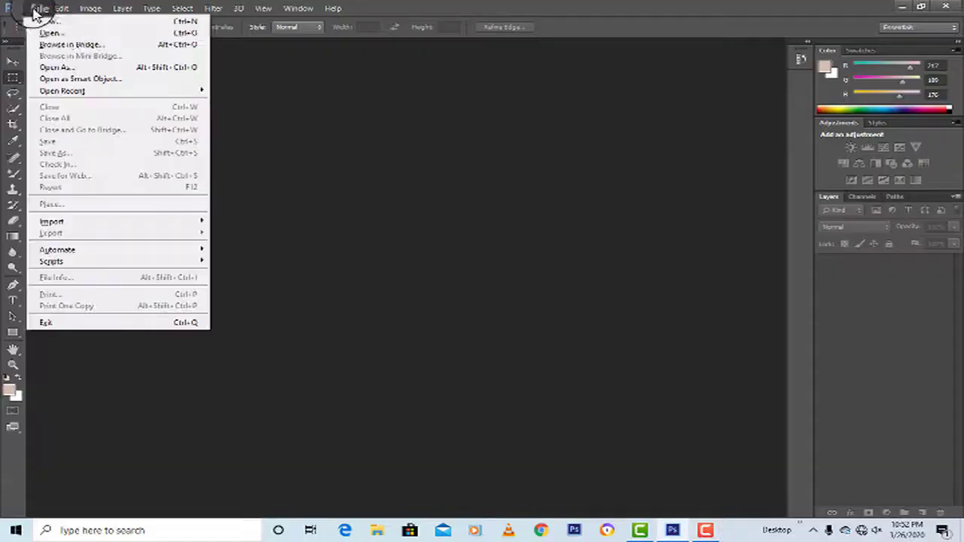
Open the photo images (20) from New folder on Local Disk (G:).
{"action": "left_click", "coordinate": [47, 33]}
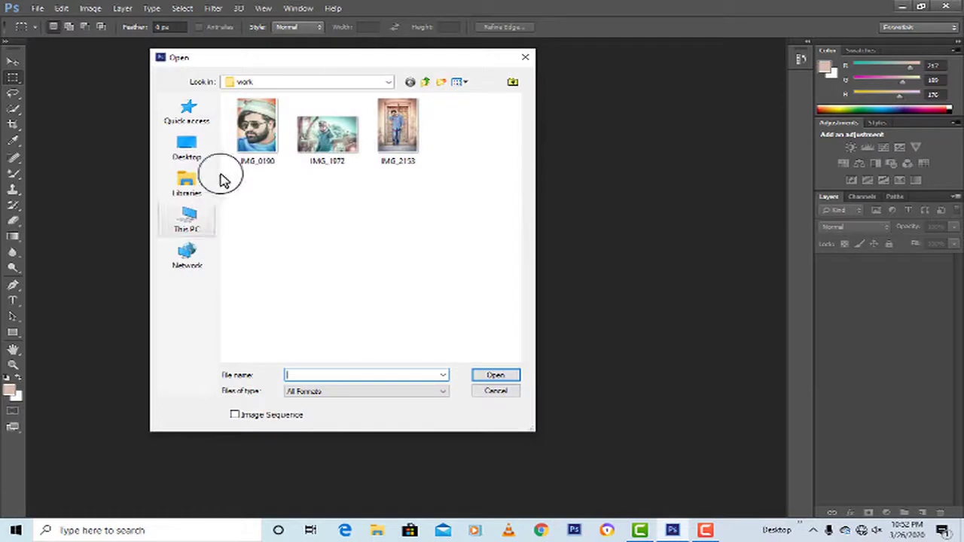
{"action": "left_click", "coordinate": [195, 158]}
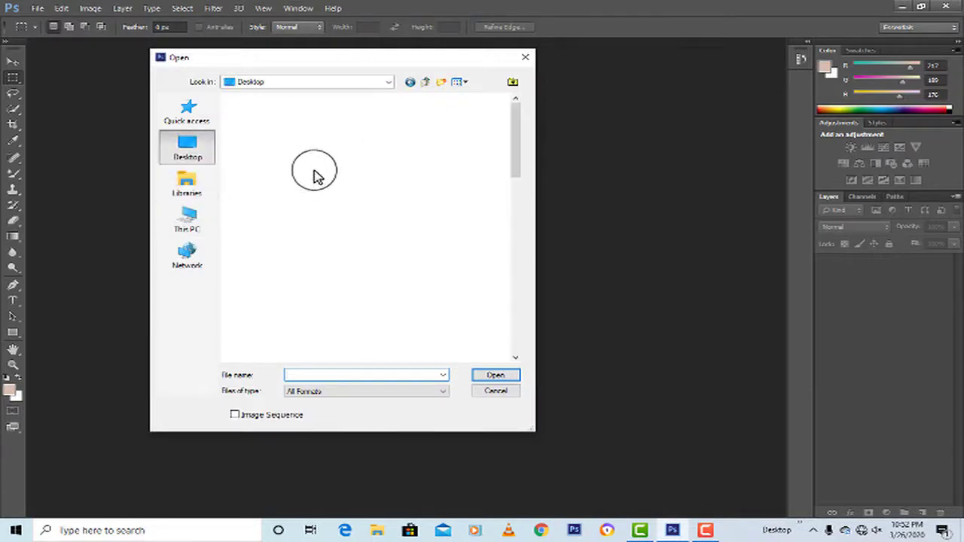
{"action": "double_click", "coordinate": [293, 170]}
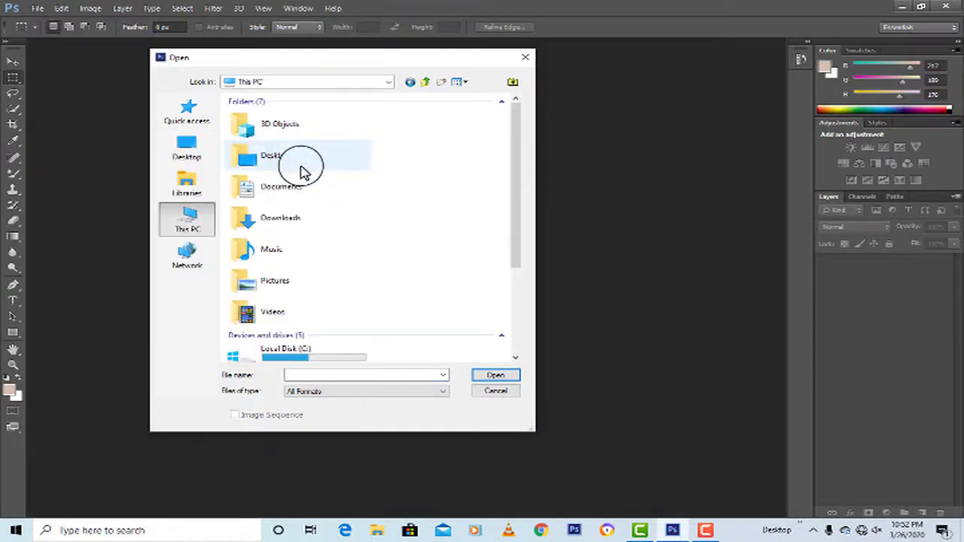
{"action": "scroll", "coordinate": [301, 173], "scroll_direction": "down", "scroll_amount": 5}
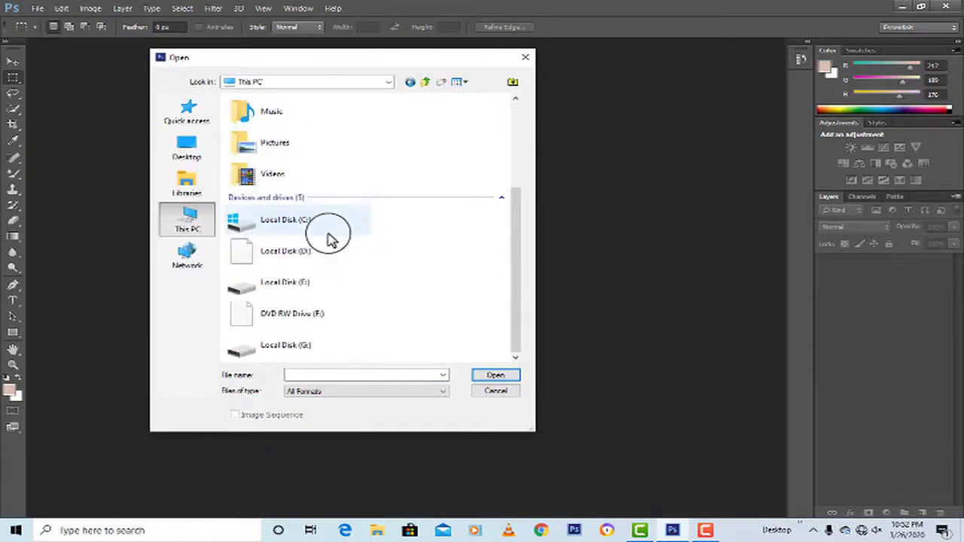
{"action": "double_click", "coordinate": [327, 340]}
{"action": "double_click", "coordinate": [264, 138]}
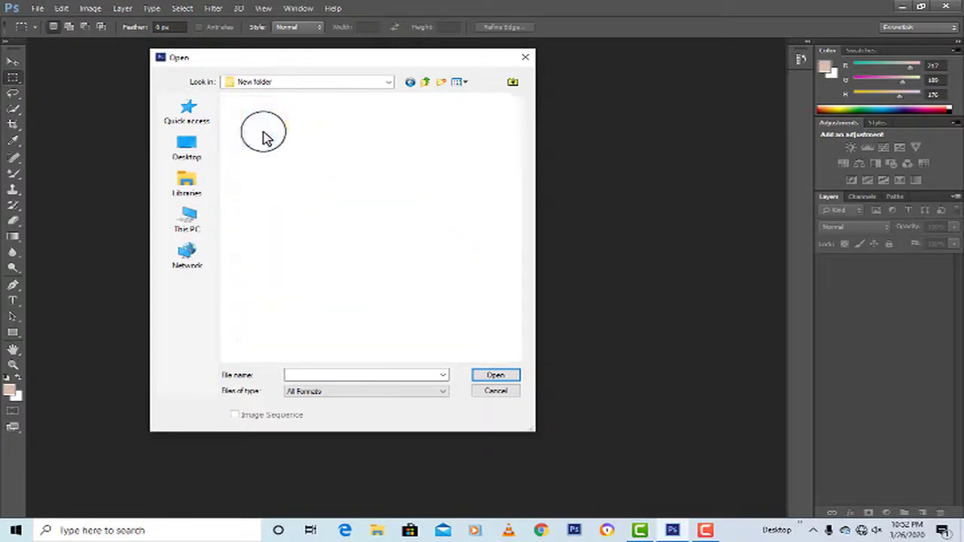
{"action": "scroll", "coordinate": [338, 176], "scroll_direction": "down", "scroll_amount": 5}
{"action": "scroll", "coordinate": [340, 180], "scroll_direction": "up", "scroll_amount": 1}
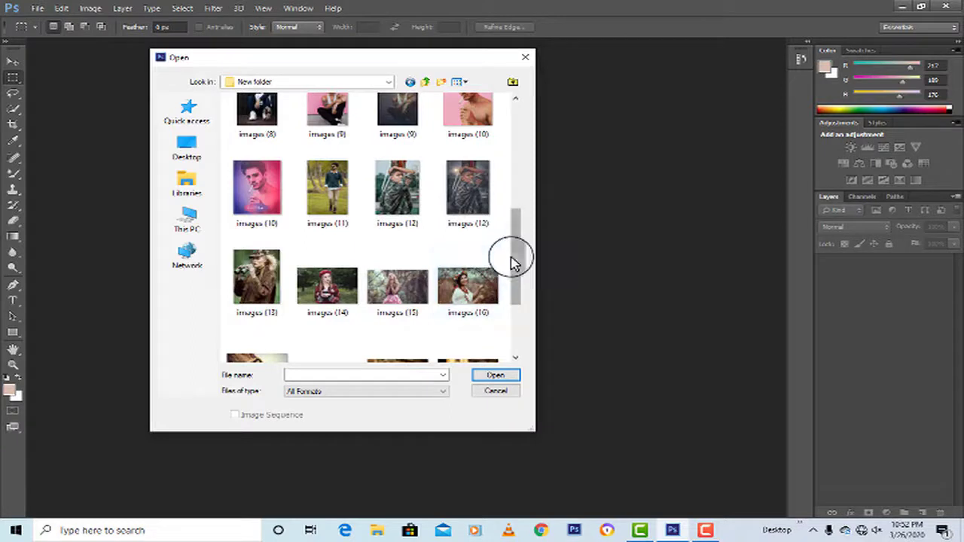
{"action": "scroll", "coordinate": [482, 264], "scroll_direction": "down", "scroll_amount": 1}
{"action": "scroll", "coordinate": [455, 271], "scroll_direction": "down", "scroll_amount": 1}
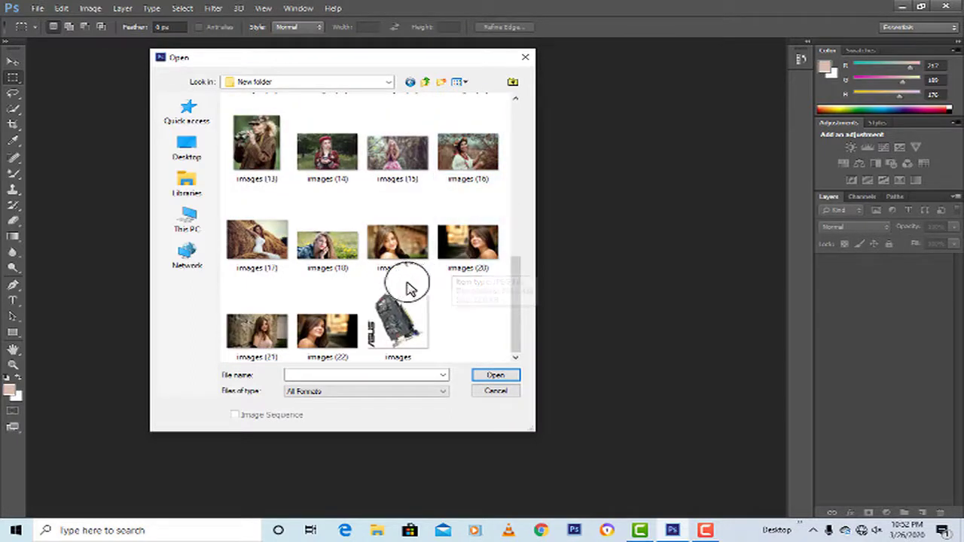
{"action": "double_click", "coordinate": [467, 241]}
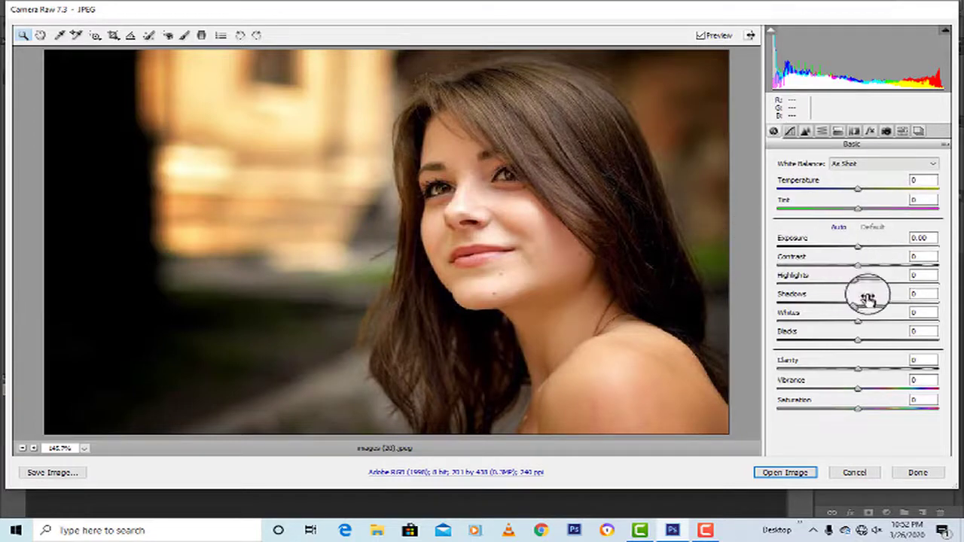
Set the photo's basic tones to Highlights +3, Shadows +48, Whites +22 and Blacks +31.
{"action": "left_click_drag", "start_coordinate": [871, 286], "coordinate": [885, 362]}
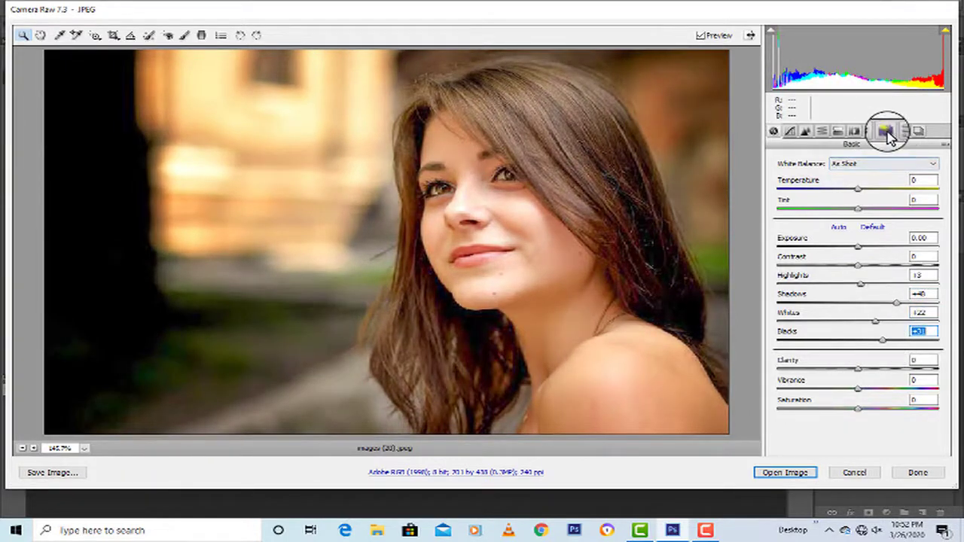
Adjust the hue and saturation of the Oranges in the HSL settings and raise their luminance to about +23.
{"action": "left_click", "coordinate": [822, 131]}
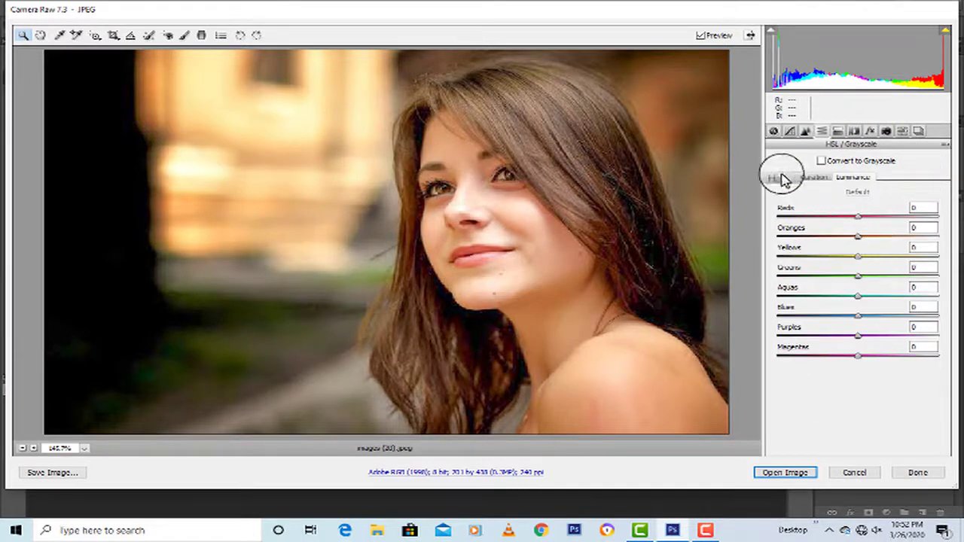
{"action": "left_click", "coordinate": [809, 181]}
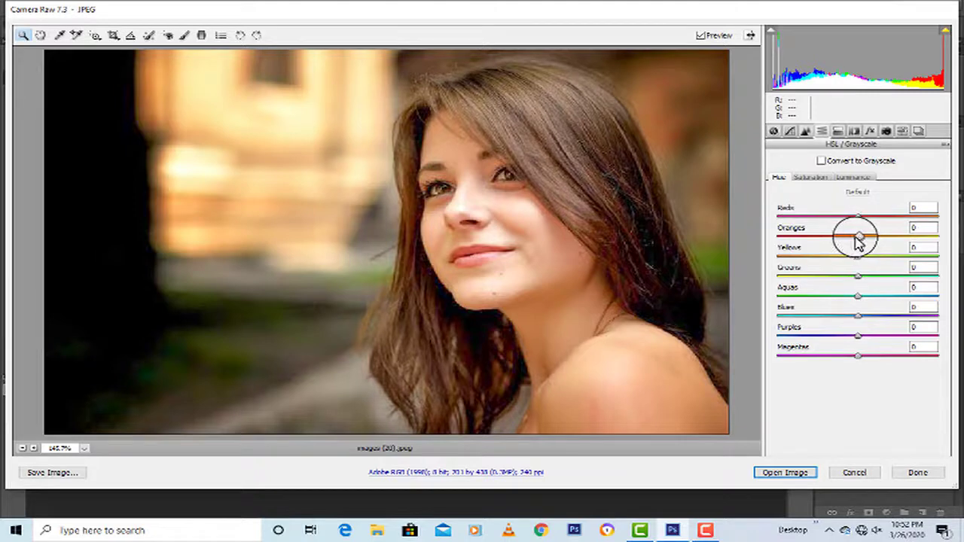
{"action": "mouse_move", "coordinate": [859, 238]}
{"action": "left_mouse_down"}
{"action": "mouse_move", "coordinate": [821, 233]}
{"action": "mouse_move", "coordinate": [900, 242]}
{"action": "mouse_move", "coordinate": [859, 249]}
{"action": "left_mouse_up"}
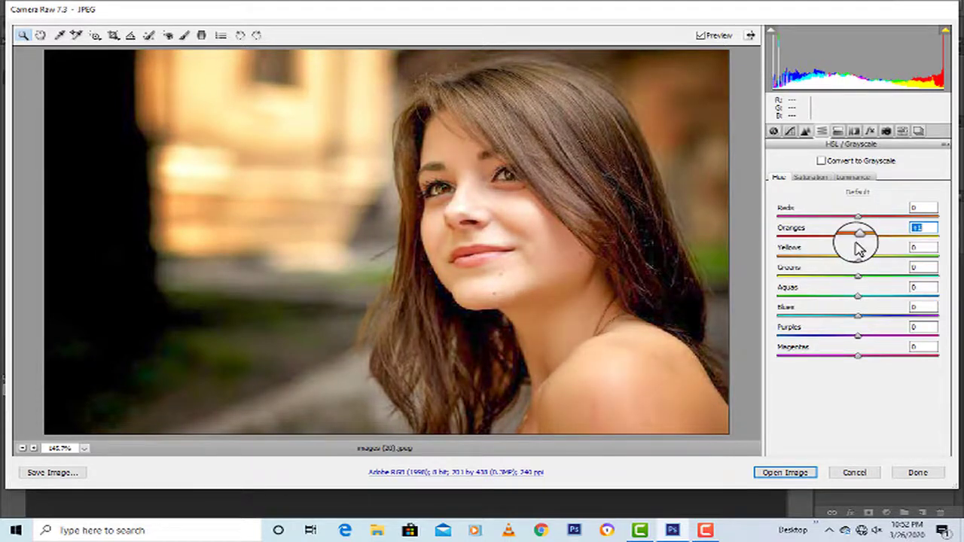
{"action": "left_click", "coordinate": [809, 177]}
{"action": "left_click_drag", "start_coordinate": [865, 243], "coordinate": [883, 249]}
{"action": "left_click", "coordinate": [853, 177]}
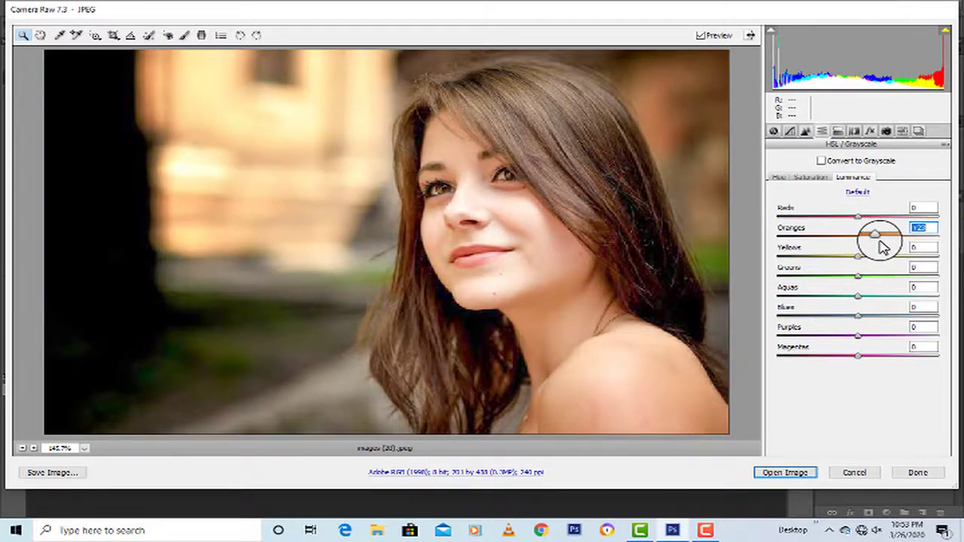
Set the HSL hue to -16 for Oranges, +1 for Purples and +100 for Greens.
{"action": "left_click", "coordinate": [779, 178]}
{"action": "left_click_drag", "start_coordinate": [853, 239], "coordinate": [827, 245]}
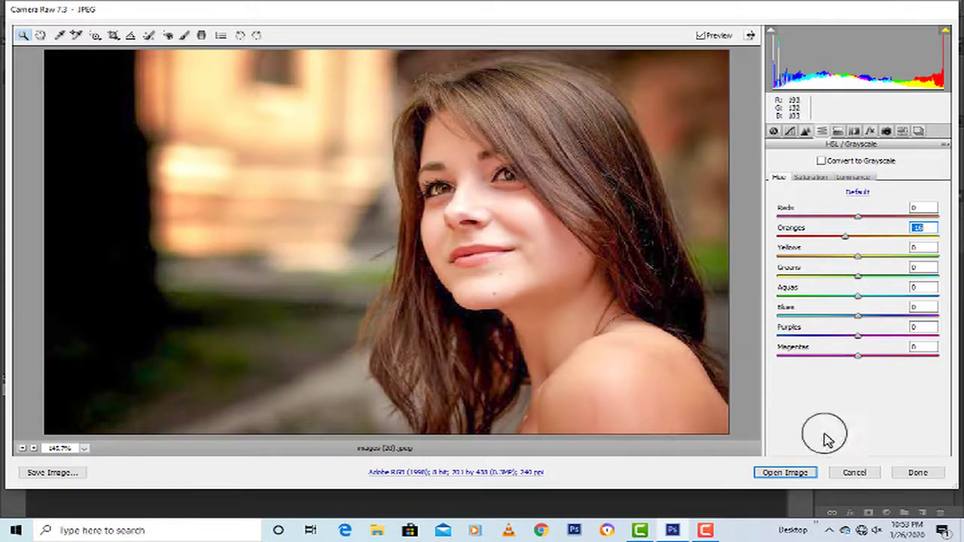
{"action": "left_click_drag", "start_coordinate": [856, 335], "coordinate": [877, 337]}
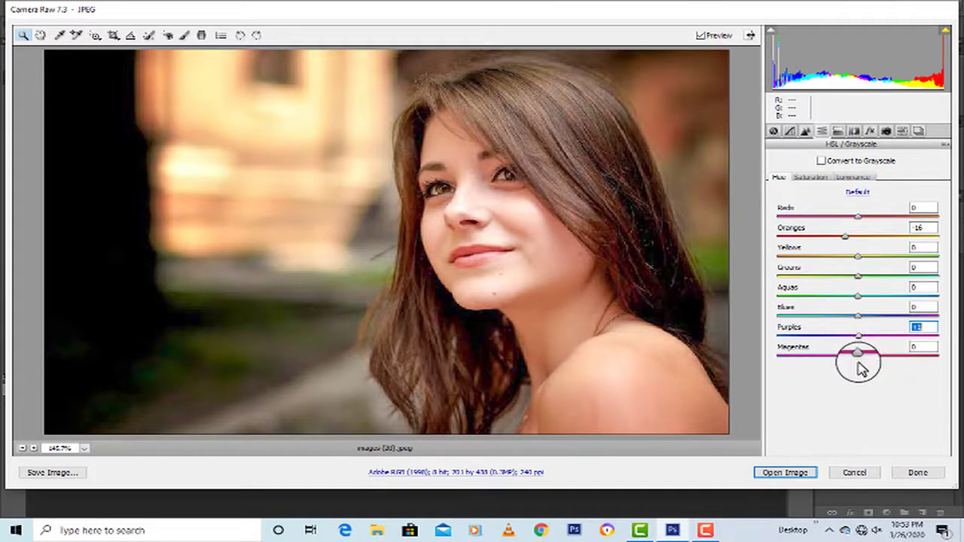
{"action": "left_click_drag", "start_coordinate": [864, 280], "coordinate": [953, 286]}
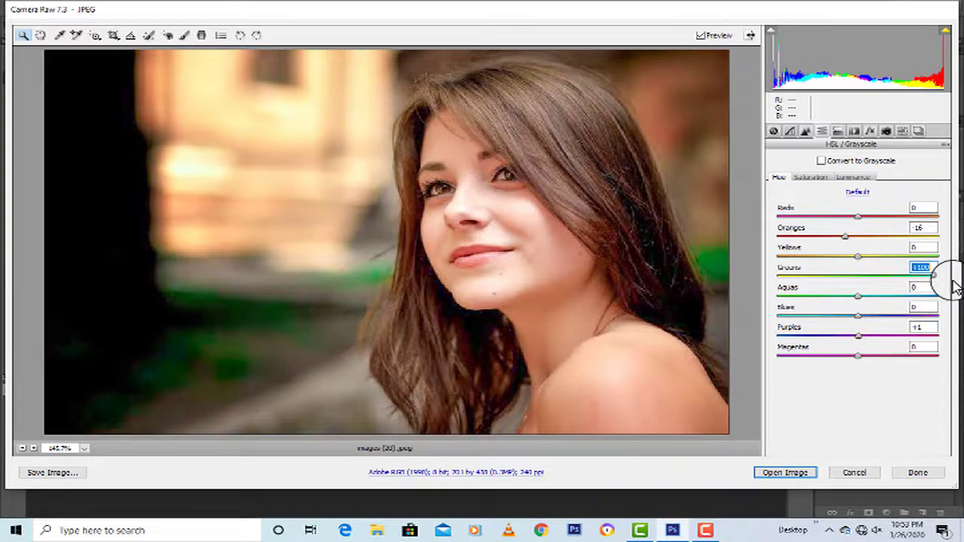
Open the adjusted photo for editing, using its embedded Adobe RGB (1998) profile instead of the working space.
{"action": "left_click", "coordinate": [768, 471]}
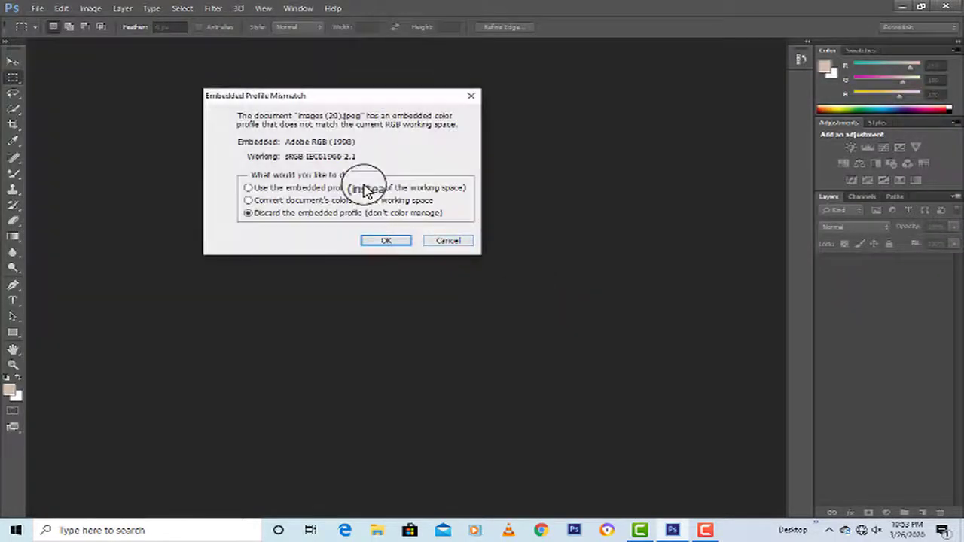
{"action": "left_click", "coordinate": [366, 187]}
{"action": "left_click", "coordinate": [399, 240]}
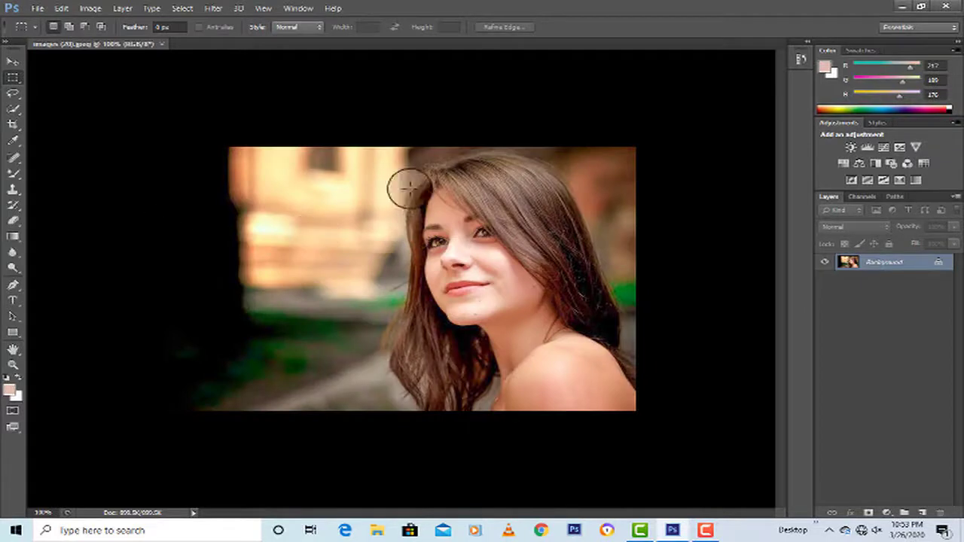
Duplicate the Background layer.
{"action": "left_click", "coordinate": [12, 363]}
{"action": "left_click", "coordinate": [478, 250]}
{"action": "left_click", "coordinate": [518, 243]}
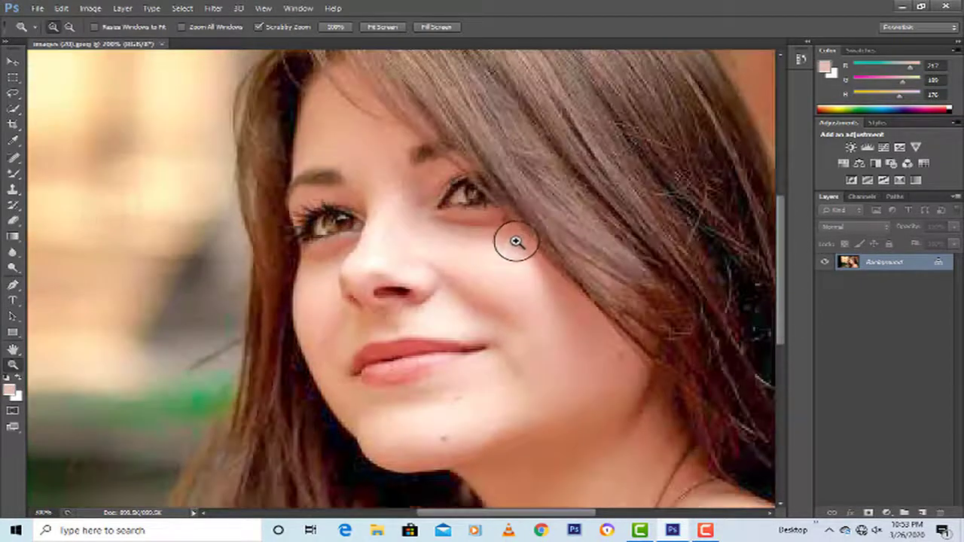
{"action": "left_click", "coordinate": [12, 173]}
{"action": "left_click", "coordinate": [75, 171]}
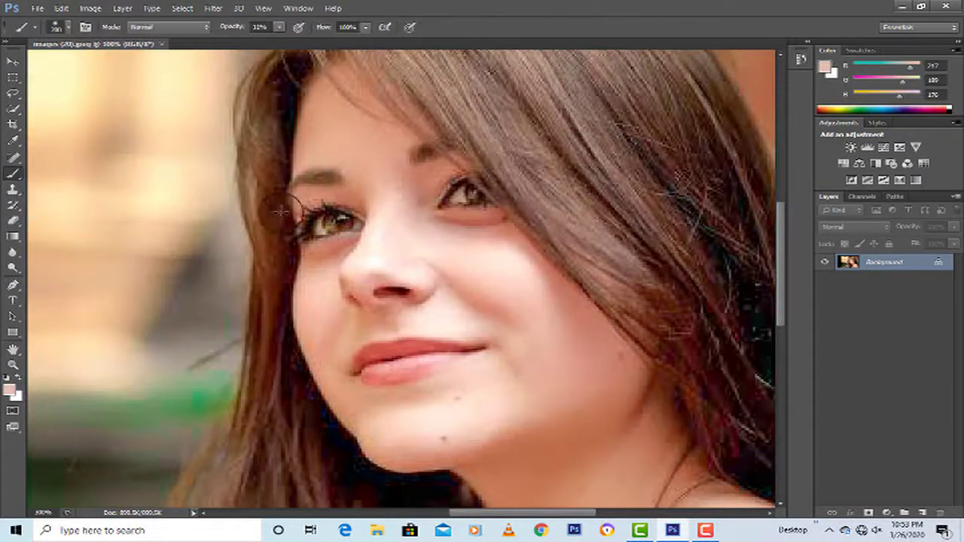
{"action": "left_click_drag", "start_coordinate": [883, 264], "coordinate": [922, 512]}
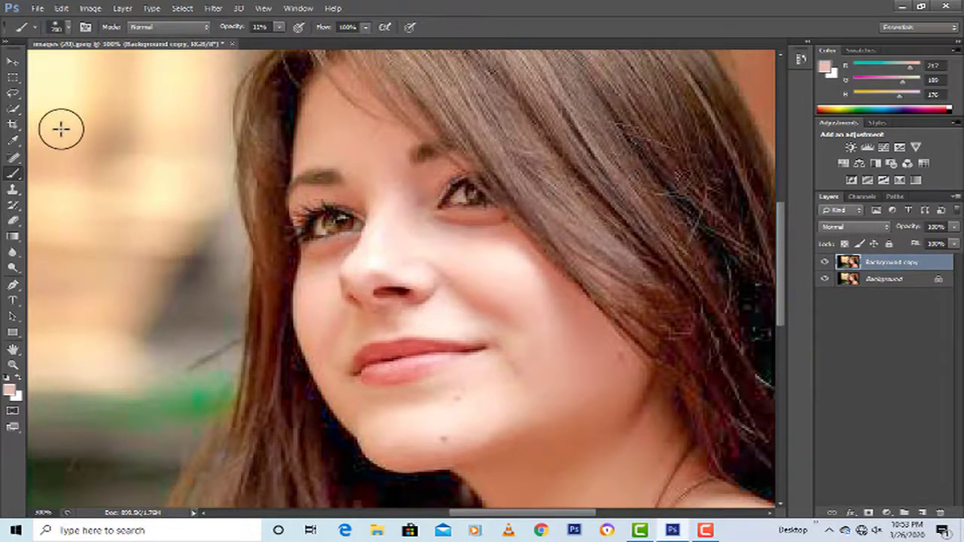
Reduce the Brush tool's tip to a size suited to the face.
{"action": "key", "text": "bracketleft"}
{"action": "key", "text": "bracketleft"}
{"action": "key", "text": "bracketleft"}
{"action": "key", "text": "bracketleft"}
{"action": "key", "text": "bracketleft"}
{"action": "key", "text": "bracketleft"}
{"action": "key", "text": "bracketleft"}
{"action": "key", "text": "bracketleft"}
{"action": "key", "text": "bracketleft"}
{"action": "key", "text": "bracketleft"}
{"action": "key", "text": "bracketleft"}
{"action": "key", "text": "bracketleft"}
{"action": "key", "text": "bracketleft"}
{"action": "key", "text": "bracketleft"}
{"action": "key", "text": "bracketleft"}
{"action": "key", "text": "bracketleft"}
{"action": "key", "text": "bracketleft"}
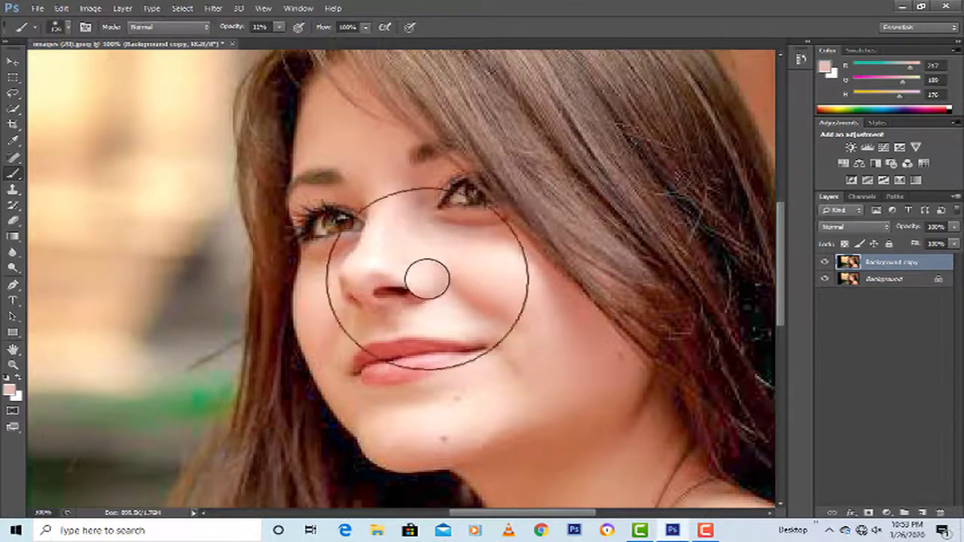
Merge the duplicate layer into the Background and remove the dark spots below the lips and on the chin with the Spot Healing Brush.
{"action": "left_click", "coordinate": [13, 156]}
{"action": "left_click", "coordinate": [458, 398]}
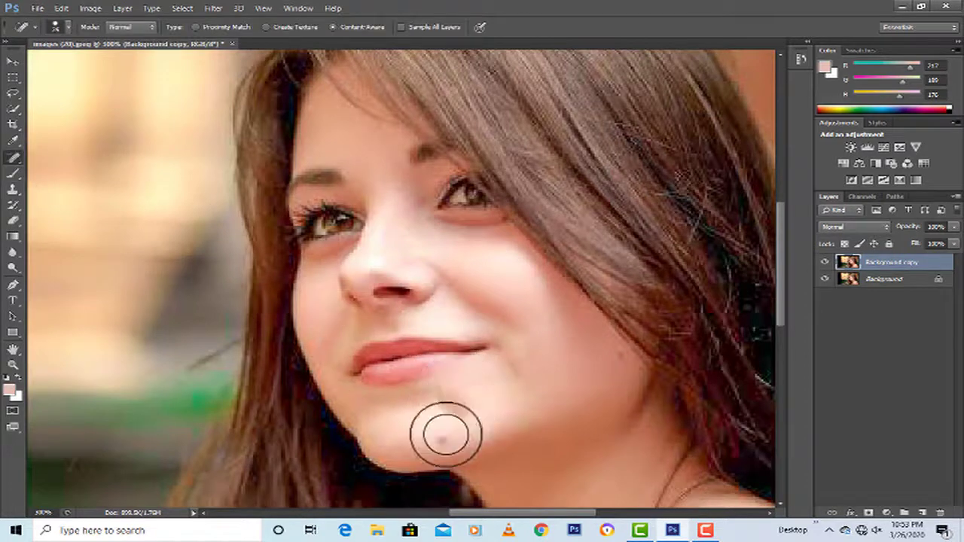
{"action": "left_click_drag", "start_coordinate": [849, 262], "coordinate": [857, 277]}
{"action": "key", "text": "ctrl+e"}
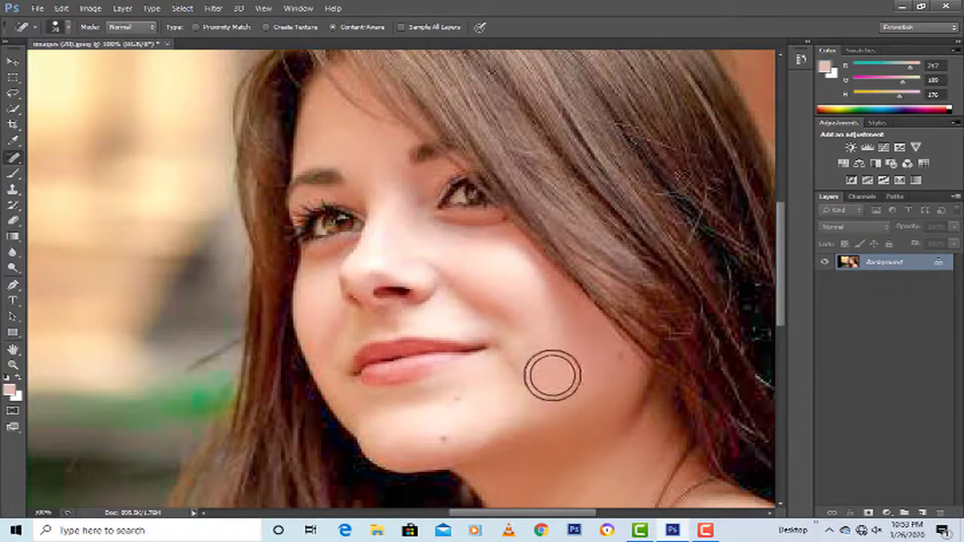
{"action": "left_click", "coordinate": [448, 440]}
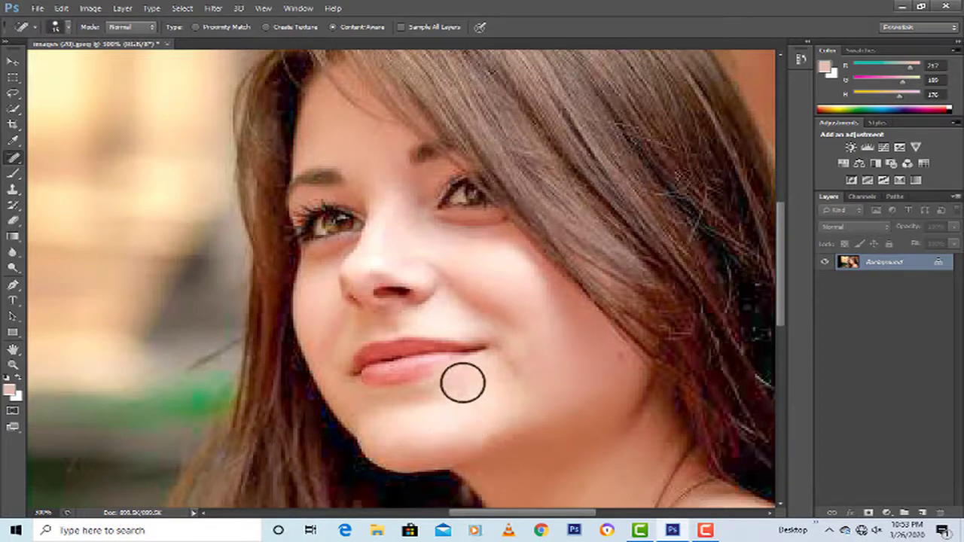
{"action": "left_click", "coordinate": [456, 398]}
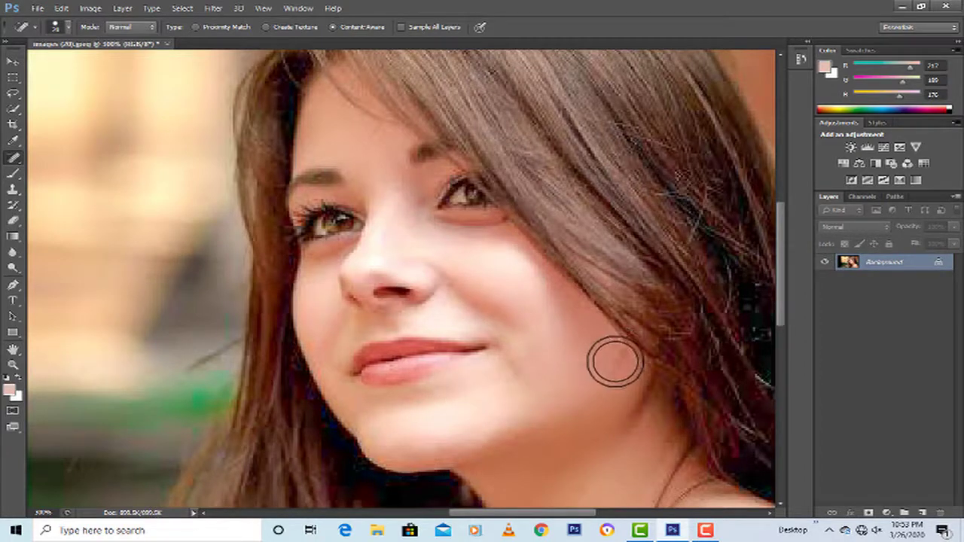
Smooth the skin of the face with the Mixer Brush, using the light skin tone #fbe4d5 sampled from the cheek.
{"action": "left_click", "coordinate": [12, 174]}
{"action": "left_click", "coordinate": [68, 209]}
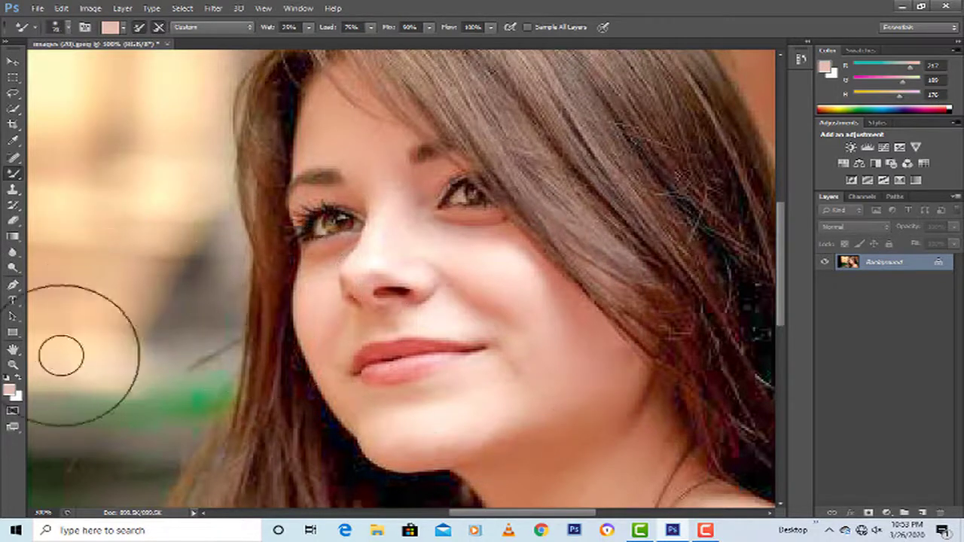
{"action": "left_click", "coordinate": [10, 389]}
{"action": "left_click", "coordinate": [485, 262]}
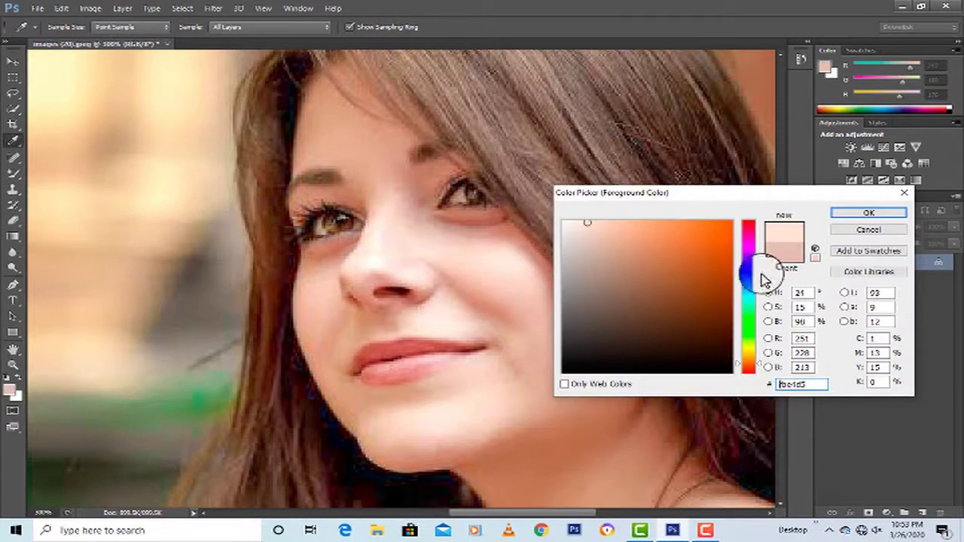
{"action": "key", "text": "Return"}
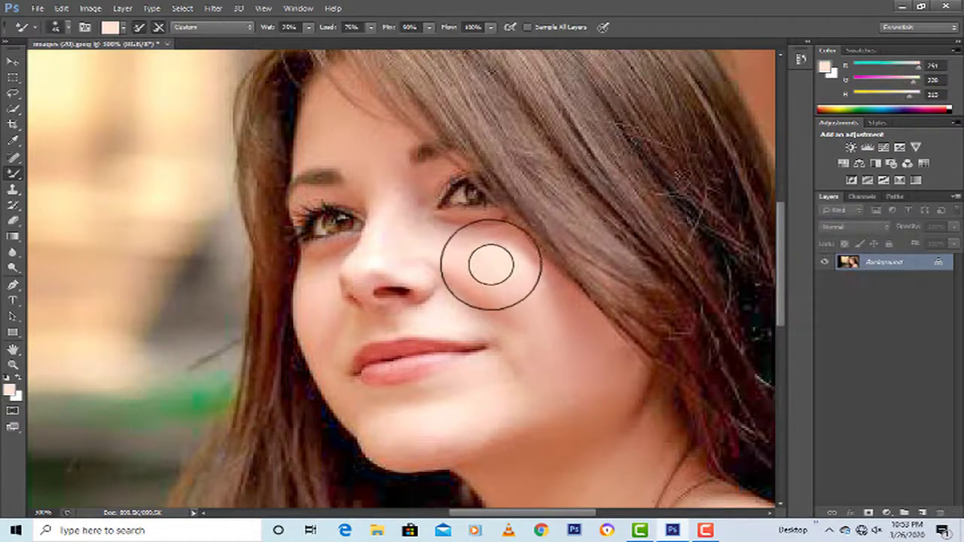
{"action": "mouse_move", "coordinate": [491, 265]}
{"action": "left_mouse_down"}
{"action": "mouse_move", "coordinate": [545, 335]}
{"action": "mouse_move", "coordinate": [546, 320]}
{"action": "mouse_move", "coordinate": [570, 365]}
{"action": "mouse_move", "coordinate": [401, 428]}
{"action": "mouse_move", "coordinate": [531, 371]}
{"action": "mouse_move", "coordinate": [521, 349]}
{"action": "mouse_move", "coordinate": [489, 339]}
{"action": "mouse_move", "coordinate": [404, 254]}
{"action": "mouse_move", "coordinate": [389, 226]}
{"action": "mouse_move", "coordinate": [379, 241]}
{"action": "mouse_move", "coordinate": [403, 215]}
{"action": "mouse_move", "coordinate": [343, 131]}
{"action": "mouse_move", "coordinate": [390, 168]}
{"action": "left_mouse_up"}
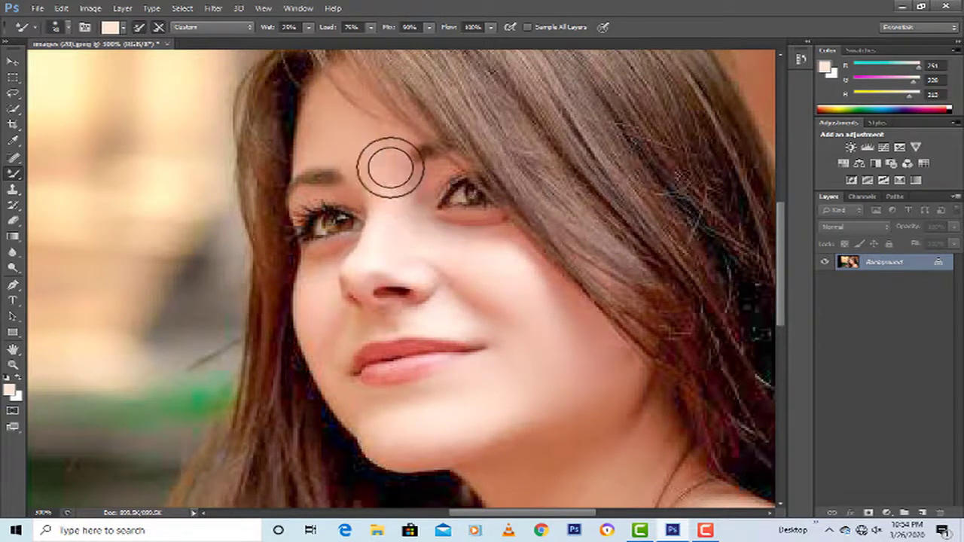
Smooth the skin of the neck and shoulder with the Mixer Brush at a slightly larger tip size.
{"action": "scroll", "coordinate": [474, 249], "scroll_direction": "down", "scroll_amount": 3}
{"action": "key", "text": "bracketright"}
{"action": "key", "text": "bracketright"}
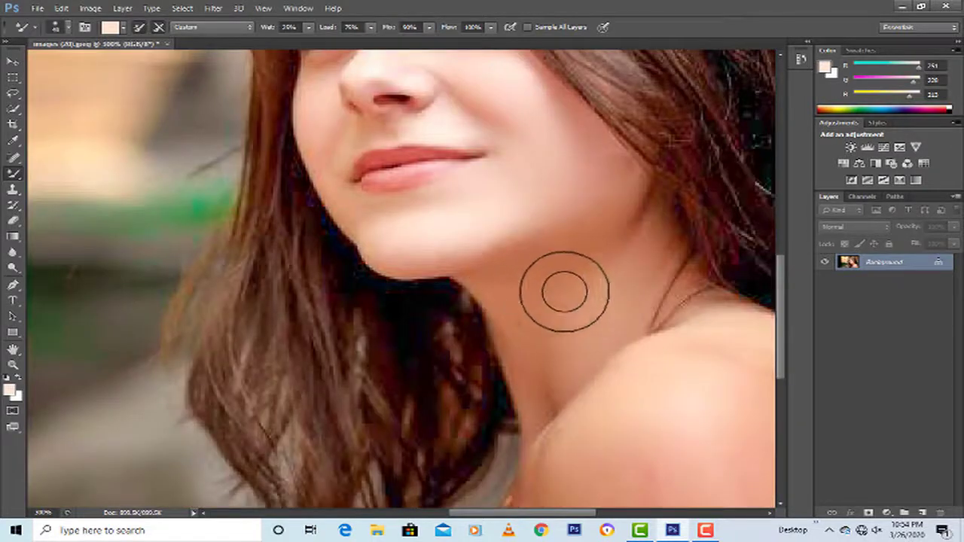
{"action": "mouse_move", "coordinate": [565, 292]}
{"action": "left_mouse_down"}
{"action": "mouse_move", "coordinate": [582, 323]}
{"action": "mouse_move", "coordinate": [555, 374]}
{"action": "mouse_move", "coordinate": [544, 378]}
{"action": "mouse_move", "coordinate": [580, 301]}
{"action": "mouse_move", "coordinate": [614, 276]}
{"action": "mouse_move", "coordinate": [621, 236]}
{"action": "mouse_move", "coordinate": [587, 230]}
{"action": "mouse_move", "coordinate": [559, 273]}
{"action": "mouse_move", "coordinate": [564, 247]}
{"action": "mouse_move", "coordinate": [533, 210]}
{"action": "mouse_move", "coordinate": [477, 240]}
{"action": "mouse_move", "coordinate": [470, 224]}
{"action": "mouse_move", "coordinate": [505, 219]}
{"action": "mouse_move", "coordinate": [416, 215]}
{"action": "mouse_move", "coordinate": [414, 224]}
{"action": "mouse_move", "coordinate": [553, 175]}
{"action": "mouse_move", "coordinate": [545, 202]}
{"action": "mouse_move", "coordinate": [543, 171]}
{"action": "mouse_move", "coordinate": [584, 156]}
{"action": "left_mouse_up"}
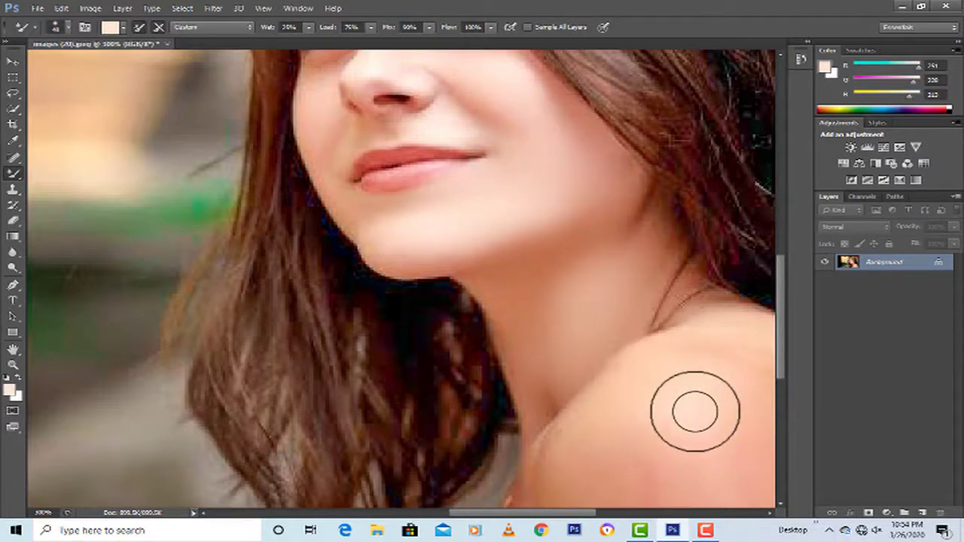
{"action": "mouse_move", "coordinate": [684, 411]}
{"action": "left_mouse_down"}
{"action": "mouse_move", "coordinate": [543, 292]}
{"action": "mouse_move", "coordinate": [457, 286]}
{"action": "mouse_move", "coordinate": [477, 267]}
{"action": "mouse_move", "coordinate": [529, 261]}
{"action": "mouse_move", "coordinate": [505, 259]}
{"action": "mouse_move", "coordinate": [547, 224]}
{"action": "mouse_move", "coordinate": [641, 282]}
{"action": "mouse_move", "coordinate": [692, 344]}
{"action": "mouse_move", "coordinate": [398, 351]}
{"action": "mouse_move", "coordinate": [502, 229]}
{"action": "mouse_move", "coordinate": [551, 213]}
{"action": "mouse_move", "coordinate": [540, 210]}
{"action": "mouse_move", "coordinate": [445, 288]}
{"action": "left_mouse_up"}
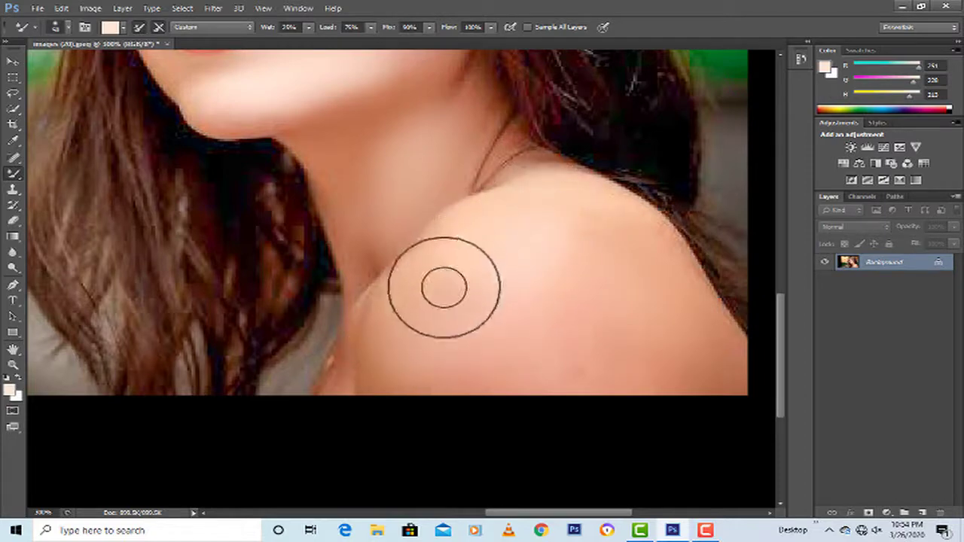
Review the smoothed skin of the portrait in a wider view at 200%.
{"action": "left_click", "coordinate": [17, 369]}
{"action": "right_click", "coordinate": [312, 204]}
{"action": "left_click", "coordinate": [324, 200]}
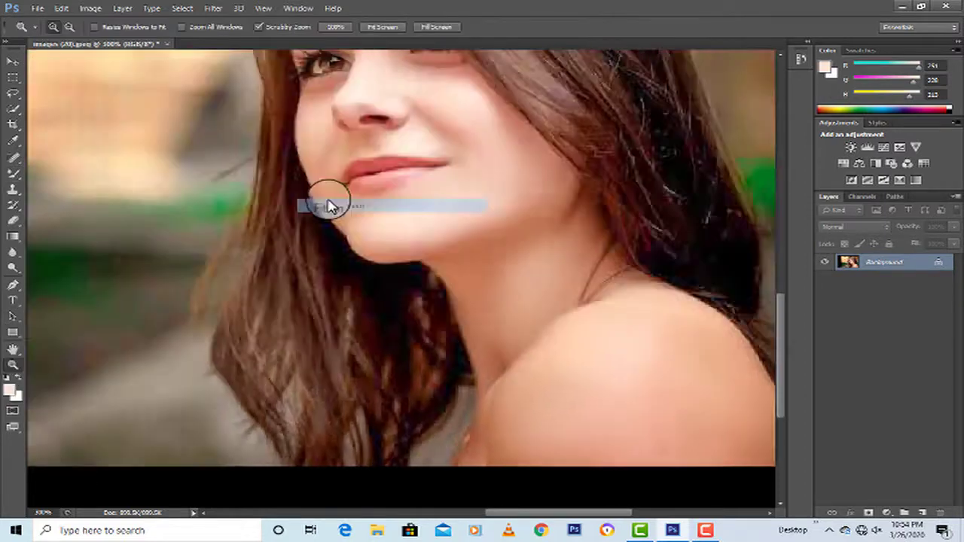
{"action": "right_click", "coordinate": [319, 175]}
{"action": "left_click", "coordinate": [370, 240]}
{"action": "left_click", "coordinate": [403, 232]}
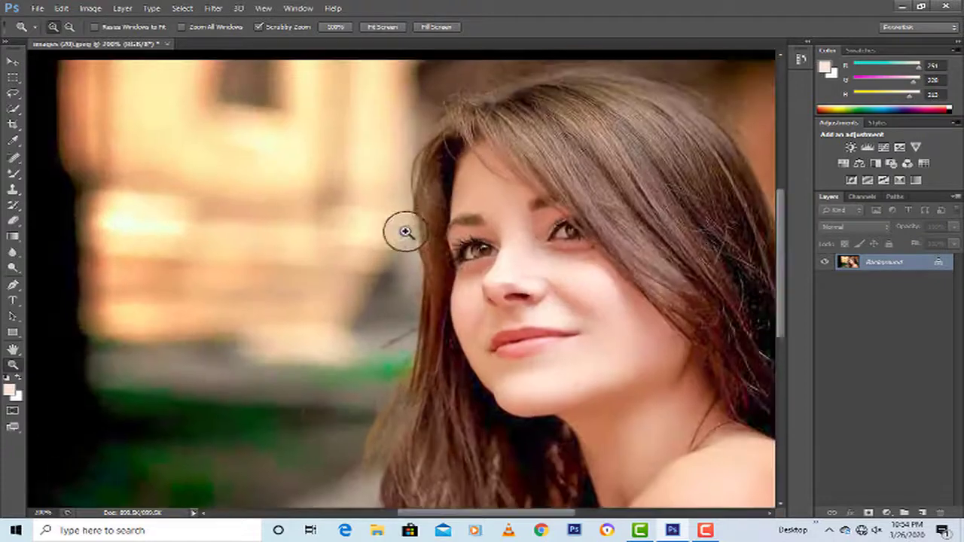
Add a Selective Color adjustment layer and set the Reds to Cyan -15, Magenta +24 and Yellow -38.
{"action": "right_click", "coordinate": [405, 230]}
{"action": "left_click", "coordinate": [519, 286]}
{"action": "left_click", "coordinate": [510, 246]}
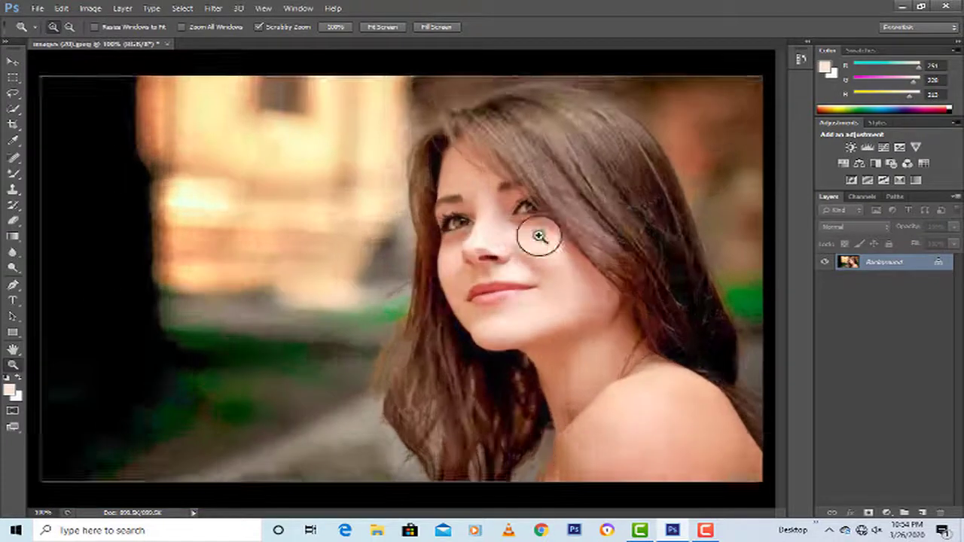
{"action": "right_click", "coordinate": [501, 237]}
{"action": "left_click", "coordinate": [573, 305]}
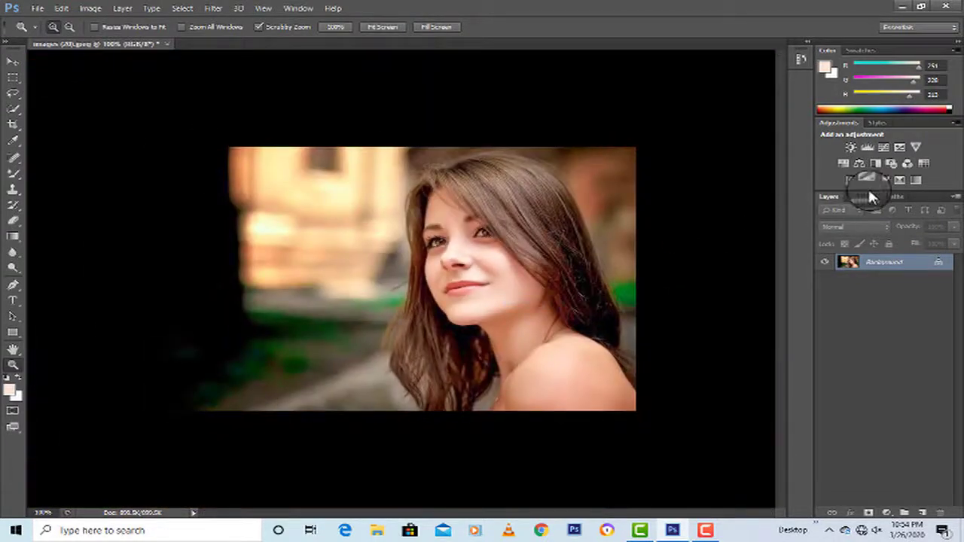
{"action": "left_click", "coordinate": [898, 179]}
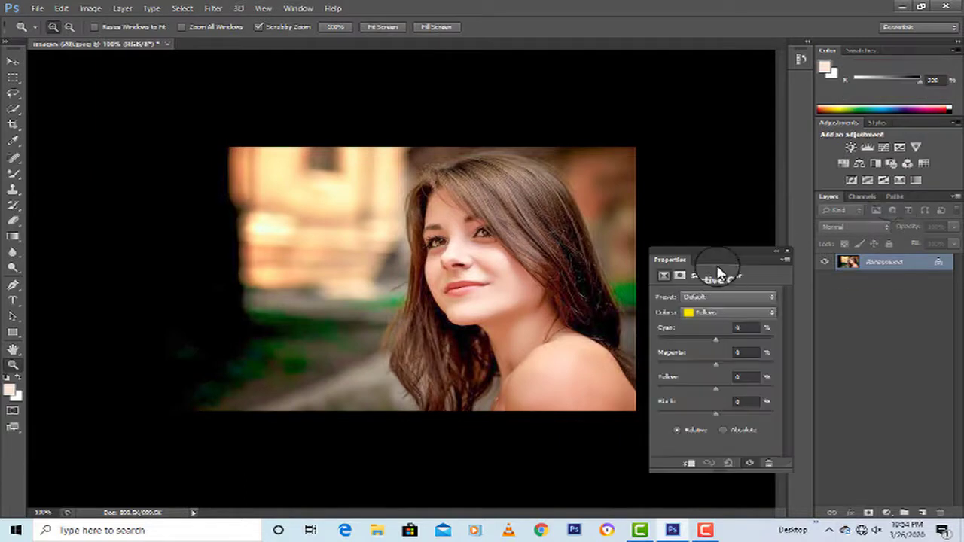
{"action": "left_click", "coordinate": [687, 311]}
{"action": "left_click", "coordinate": [746, 325]}
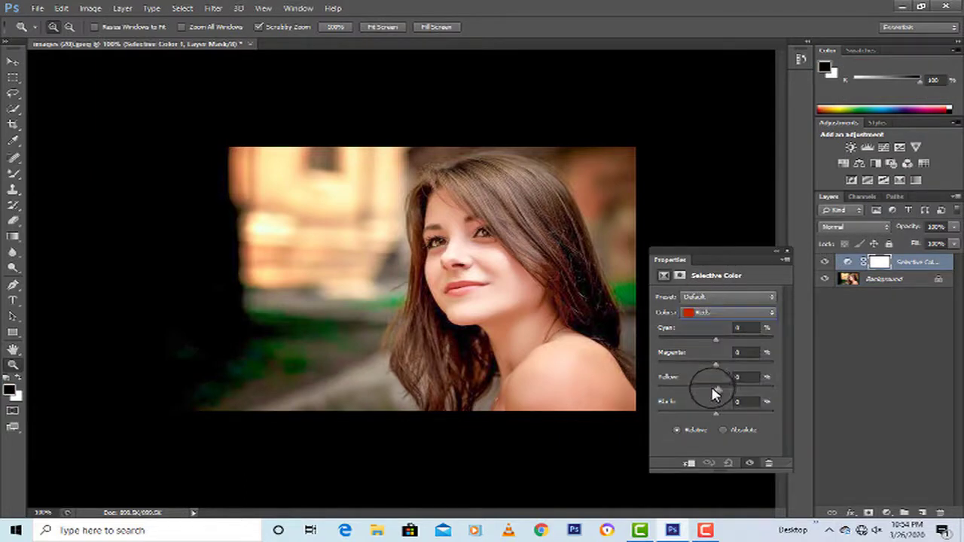
{"action": "left_click_drag", "start_coordinate": [698, 400], "coordinate": [693, 391]}
{"action": "left_click_drag", "start_coordinate": [716, 365], "coordinate": [710, 343]}
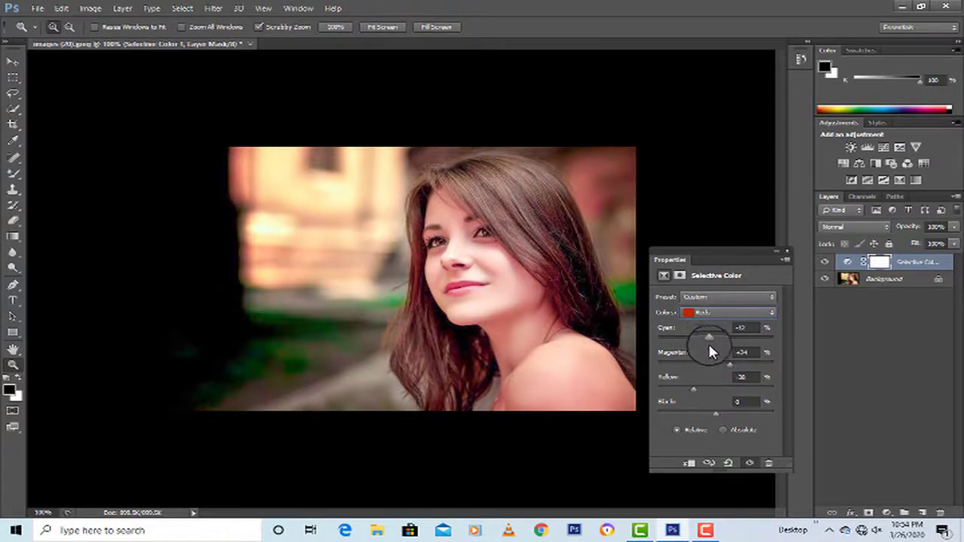
Fine-tune the Magenta, Black and Cyan amounts of the Yellows range in the Selective Color adjustment.
{"action": "left_click", "coordinate": [708, 311]}
{"action": "left_click", "coordinate": [708, 331]}
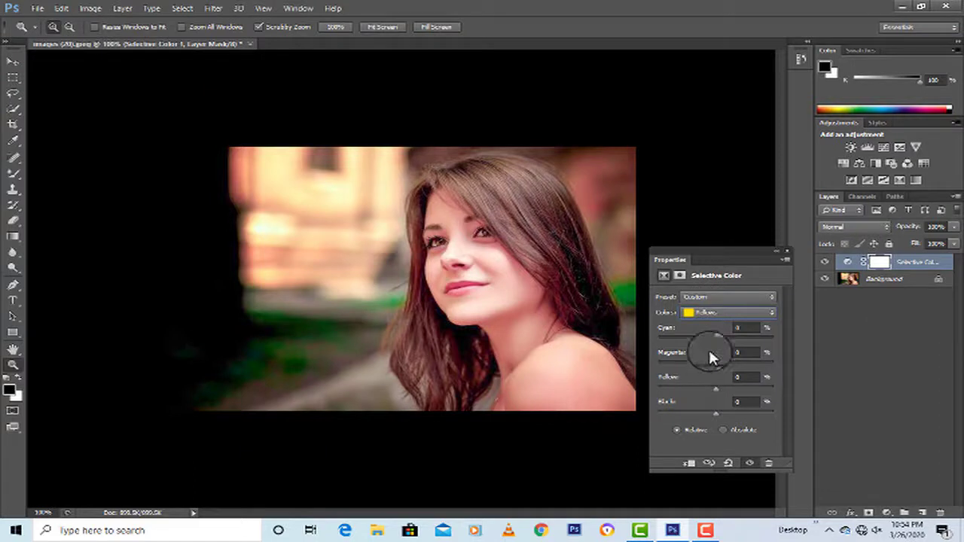
{"action": "mouse_move", "coordinate": [722, 362]}
{"action": "left_mouse_down"}
{"action": "mouse_move", "coordinate": [750, 361]}
{"action": "mouse_move", "coordinate": [710, 365]}
{"action": "left_mouse_up"}
{"action": "left_click_drag", "start_coordinate": [723, 412], "coordinate": [717, 413]}
{"action": "mouse_move", "coordinate": [715, 339]}
{"action": "left_mouse_down"}
{"action": "mouse_move", "coordinate": [698, 342]}
{"action": "mouse_move", "coordinate": [731, 345]}
{"action": "left_mouse_up"}
Adjust the Cyan amount of the Whites range in the Selective Color adjustment.
{"action": "left_click", "coordinate": [711, 312]}
{"action": "left_click", "coordinate": [719, 386]}
{"action": "left_click_drag", "start_coordinate": [778, 340], "coordinate": [719, 337]}
Adjust the Magentas range of the Selective Color layer, lowering its Cyan slightly and changing its Magenta amount.
{"action": "left_click", "coordinate": [717, 310]}
{"action": "left_click", "coordinate": [717, 311]}
{"action": "left_click", "coordinate": [718, 310]}
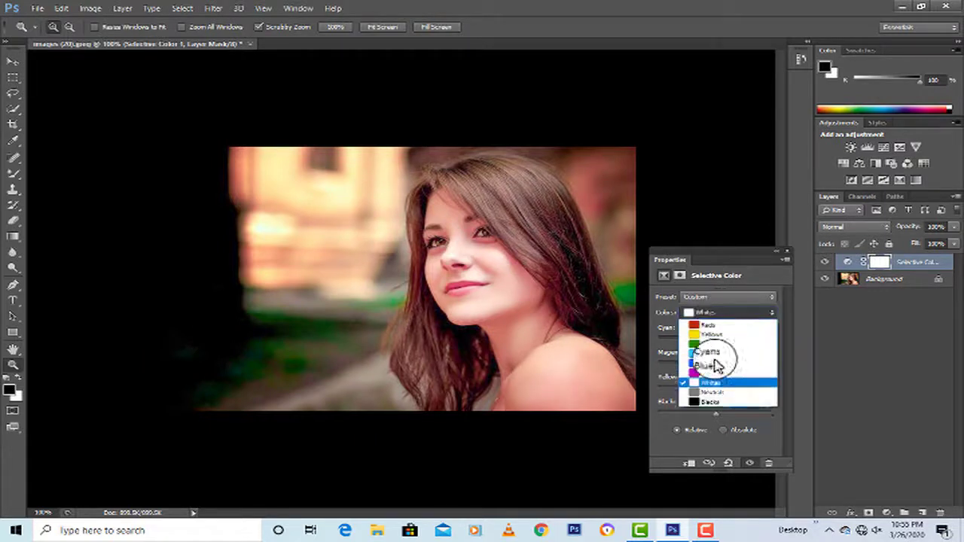
{"action": "left_click", "coordinate": [720, 372]}
{"action": "left_click_drag", "start_coordinate": [726, 341], "coordinate": [766, 348]}
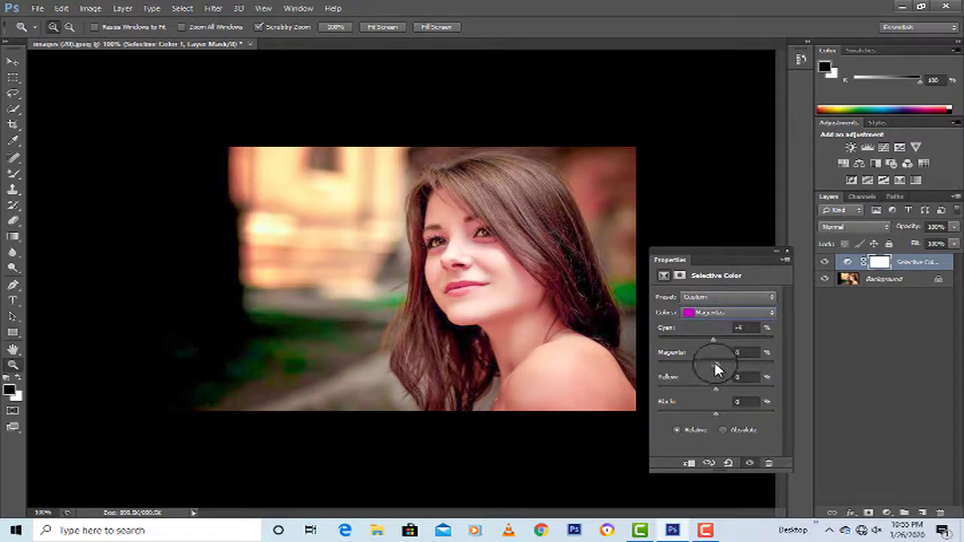
{"action": "left_click_drag", "start_coordinate": [709, 363], "coordinate": [673, 386]}
Return to the Whites range and fine-tune its Cyan and Yellow amounts.
{"action": "left_click", "coordinate": [708, 319]}
{"action": "left_click", "coordinate": [705, 384]}
{"action": "mouse_move", "coordinate": [724, 338]}
{"action": "left_mouse_down"}
{"action": "mouse_move", "coordinate": [687, 342]}
{"action": "mouse_move", "coordinate": [727, 352]}
{"action": "left_mouse_up"}
{"action": "left_click_drag", "start_coordinate": [746, 387], "coordinate": [722, 399]}
{"action": "left_click", "coordinate": [734, 388]}
In the Blacks range, raise Cyan to about +6 and lower Yellow slightly to tint the shadows blue.
{"action": "left_click", "coordinate": [723, 312]}
{"action": "left_click", "coordinate": [717, 394]}
{"action": "left_click_drag", "start_coordinate": [721, 345], "coordinate": [724, 346]}
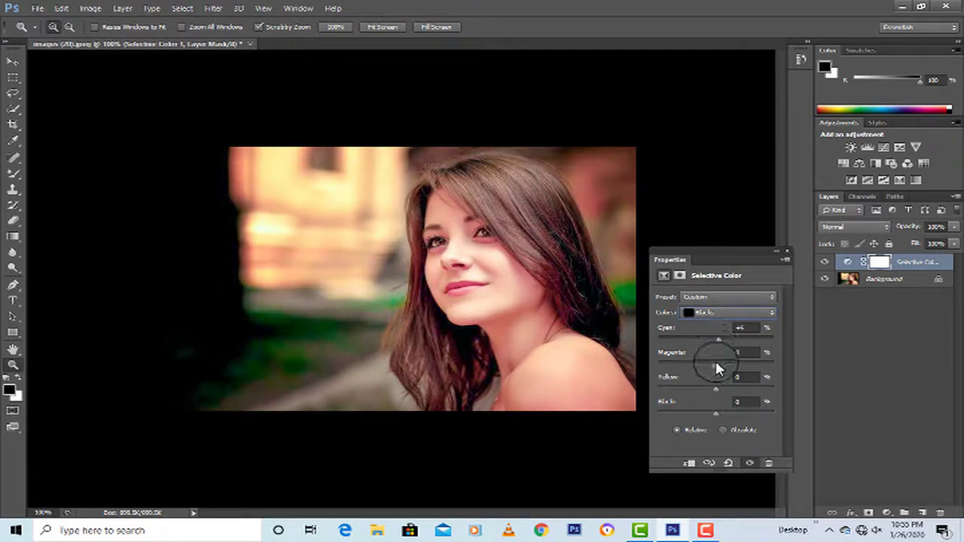
{"action": "mouse_move", "coordinate": [717, 390]}
{"action": "left_mouse_down"}
{"action": "mouse_move", "coordinate": [726, 391]}
{"action": "mouse_move", "coordinate": [714, 395]}
{"action": "left_mouse_up"}
{"action": "left_click_drag", "start_coordinate": [711, 390], "coordinate": [702, 393]}
{"action": "left_click_drag", "start_coordinate": [707, 392], "coordinate": [711, 394]}
Return to the Reds range and change its Yellow amount to about -26.
{"action": "left_click", "coordinate": [705, 312]}
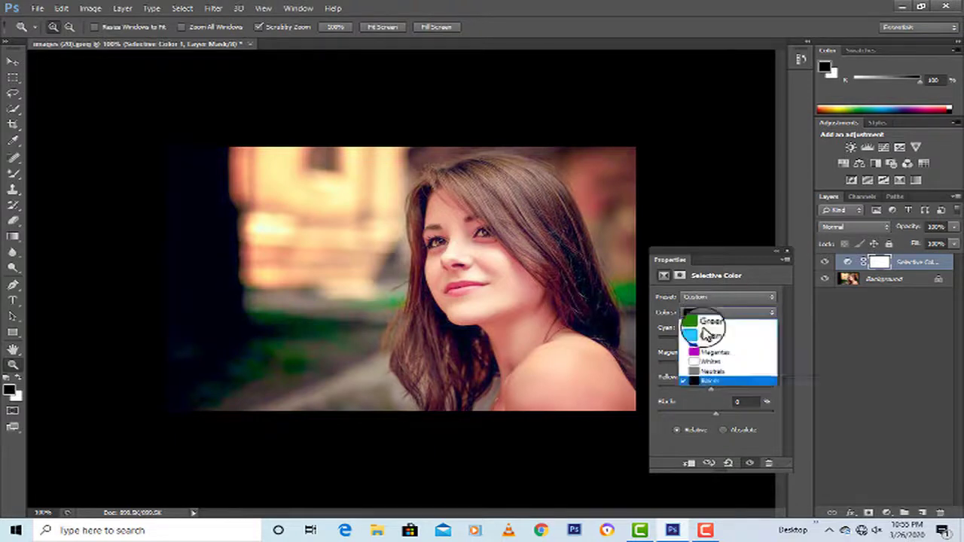
{"action": "left_click", "coordinate": [714, 327]}
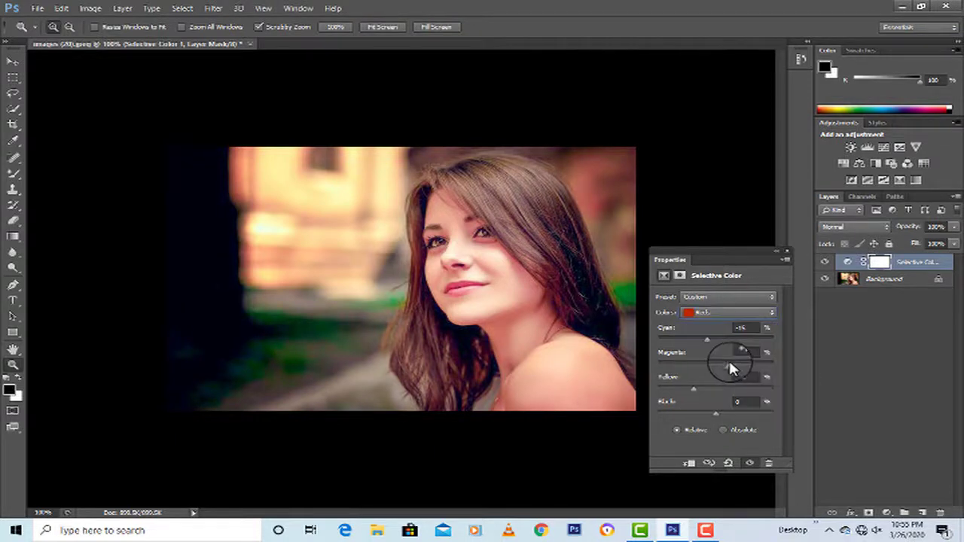
{"action": "mouse_move", "coordinate": [700, 391]}
{"action": "left_mouse_down"}
{"action": "mouse_move", "coordinate": [738, 393]}
{"action": "mouse_move", "coordinate": [697, 395]}
{"action": "left_mouse_up"}
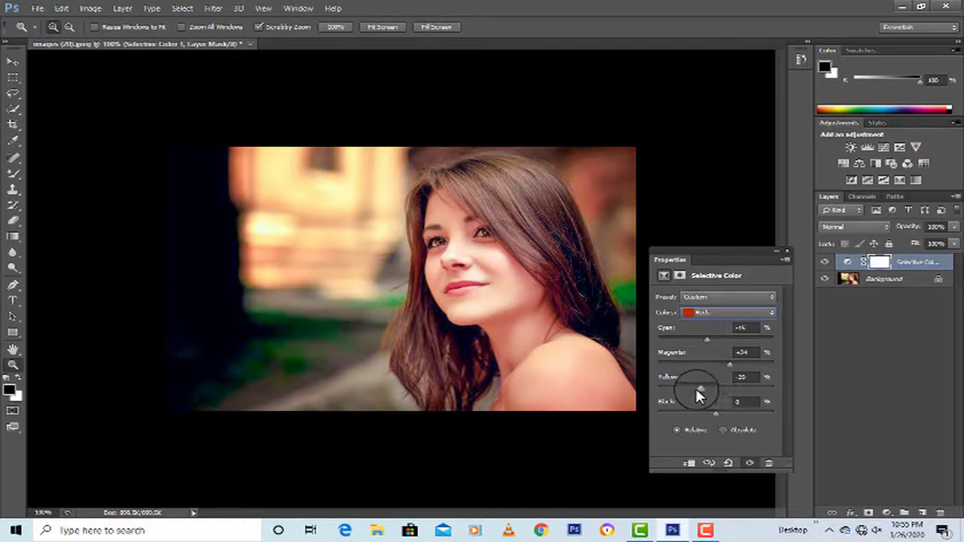
Fine-tune the Cyan, Magenta and Yellow amounts of the Neutrals range and close the Selective Color settings.
{"action": "left_click", "coordinate": [740, 312]}
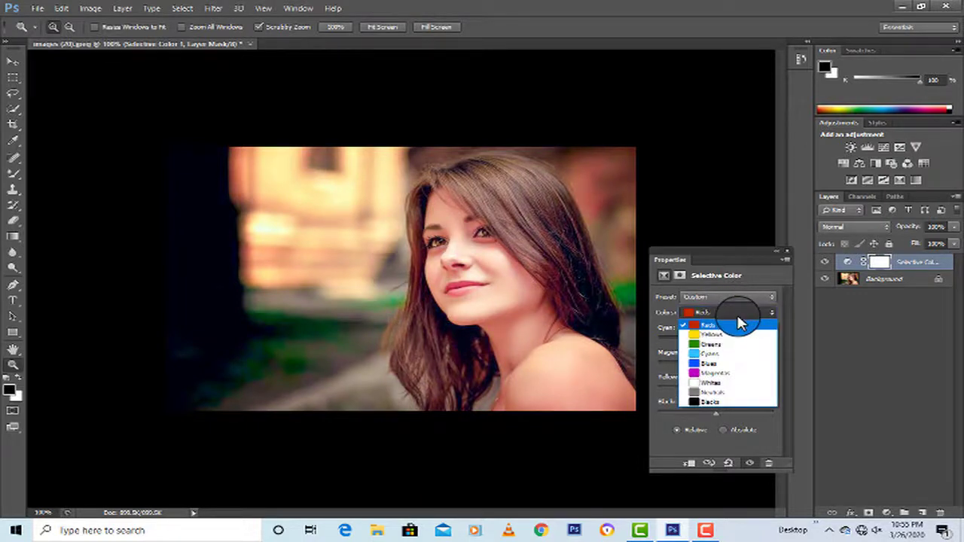
{"action": "left_click", "coordinate": [755, 392]}
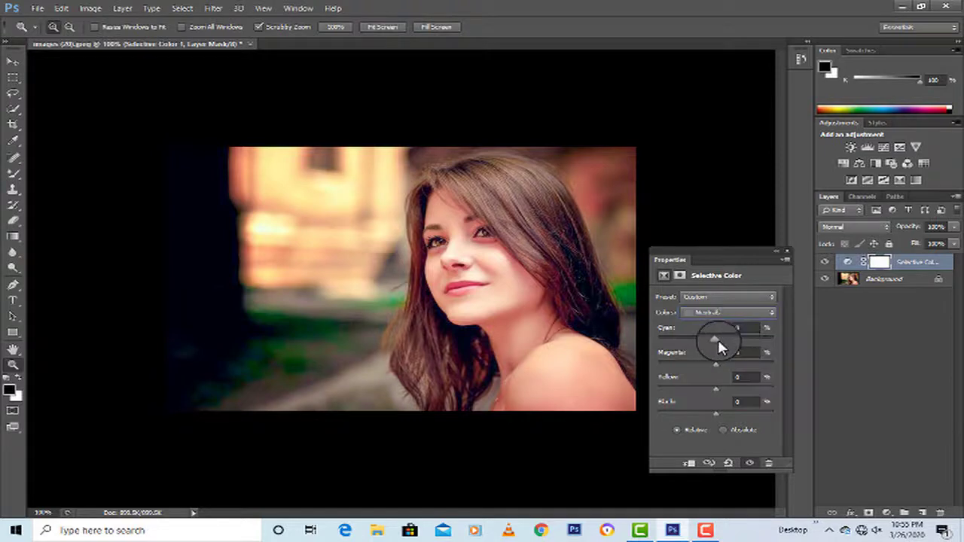
{"action": "left_click_drag", "start_coordinate": [719, 341], "coordinate": [727, 341]}
{"action": "left_click_drag", "start_coordinate": [713, 349], "coordinate": [712, 356]}
{"action": "left_click_drag", "start_coordinate": [720, 392], "coordinate": [708, 395]}
{"action": "left_click", "coordinate": [787, 252]}
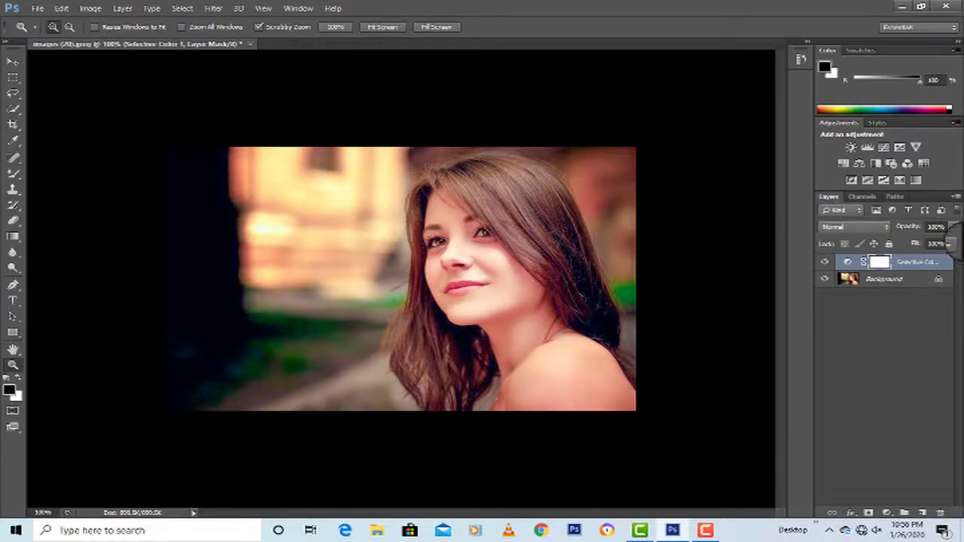
Add a Color Lookup adjustment layer, try several 3DLUT looks on the portrait and settle on FoggyNight.3DL.
{"action": "left_click", "coordinate": [924, 163]}
{"action": "left_click", "coordinate": [753, 298]}
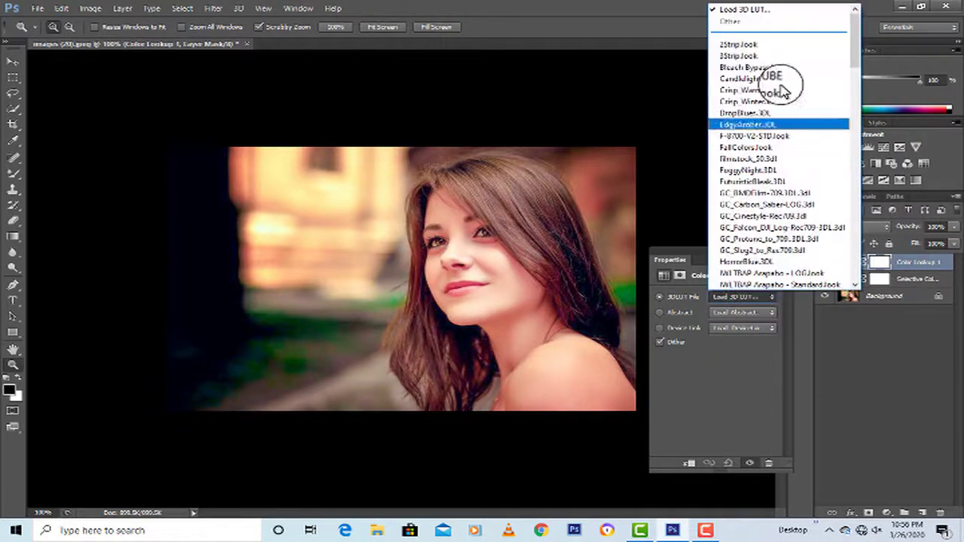
{"action": "left_click", "coordinate": [764, 47]}
{"action": "key", "text": "Down"}
{"action": "key", "text": "Down"}
{"action": "key", "text": "Down"}
{"action": "key", "text": "Down"}
{"action": "key", "text": "Down"}
{"action": "key", "text": "Down"}
{"action": "key", "text": "Down"}
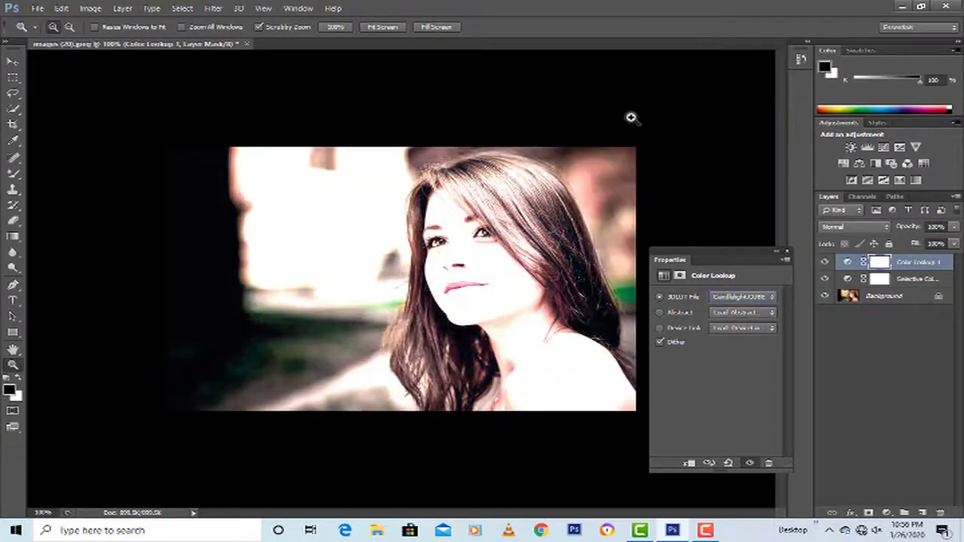
{"action": "key", "text": "Down"}
{"action": "key", "text": "Down"}
{"action": "key", "text": "Down"}
{"action": "key", "text": "Down"}
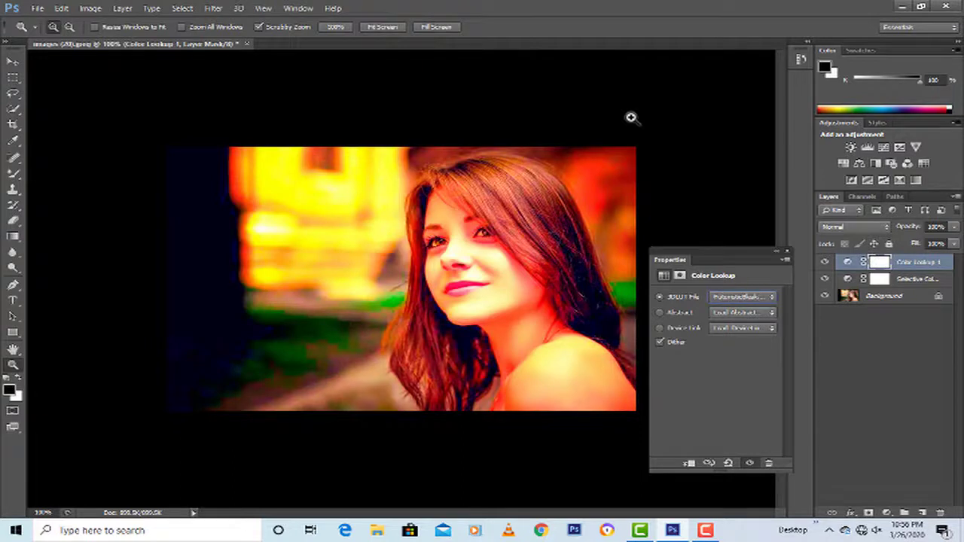
{"action": "key", "text": "Down"}
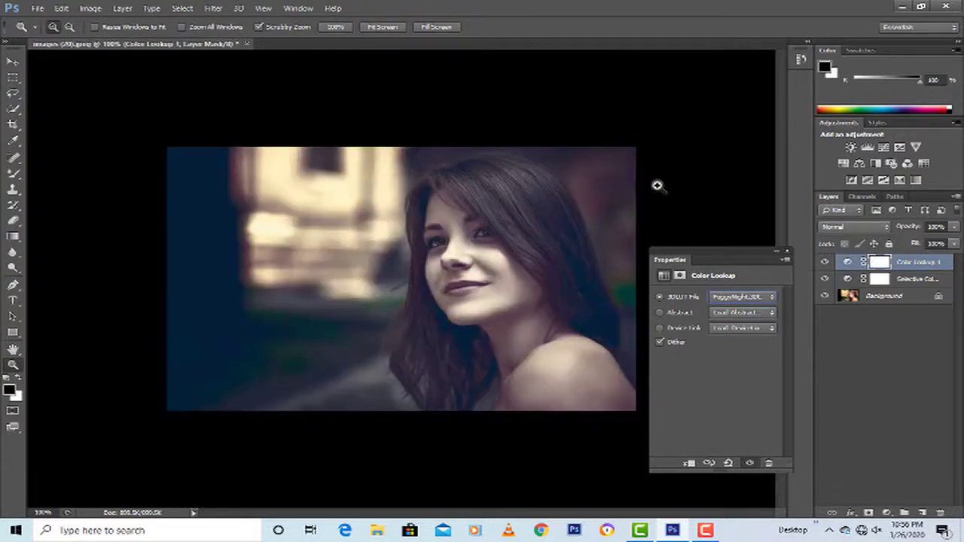
{"action": "left_click", "coordinate": [786, 253]}
Lower the Color Lookup layer's Fill to about 16% and compare the portrait with and without the layer.
{"action": "mouse_move", "coordinate": [906, 261]}
{"action": "left_mouse_down"}
{"action": "mouse_move", "coordinate": [929, 261]}
{"action": "mouse_move", "coordinate": [897, 262]}
{"action": "left_mouse_up"}
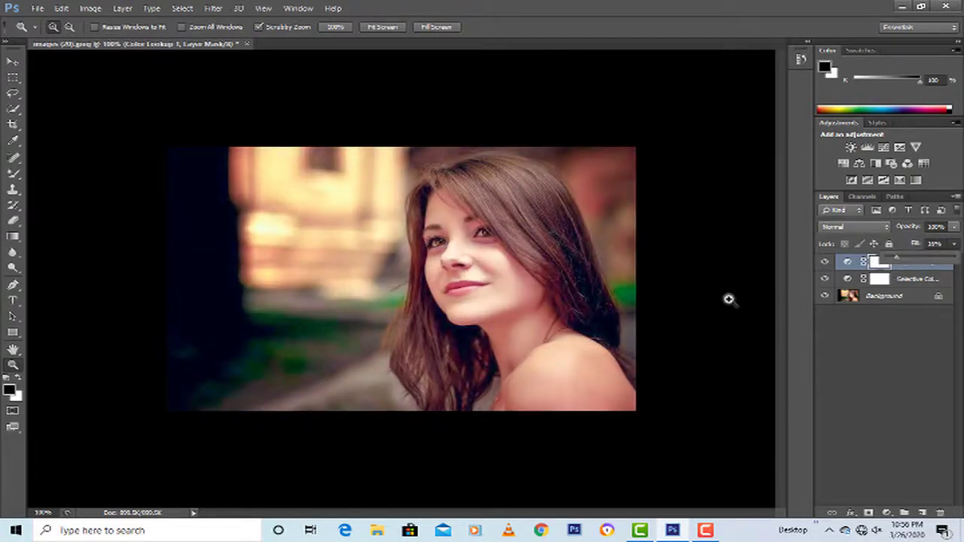
{"action": "left_click", "coordinate": [826, 262]}
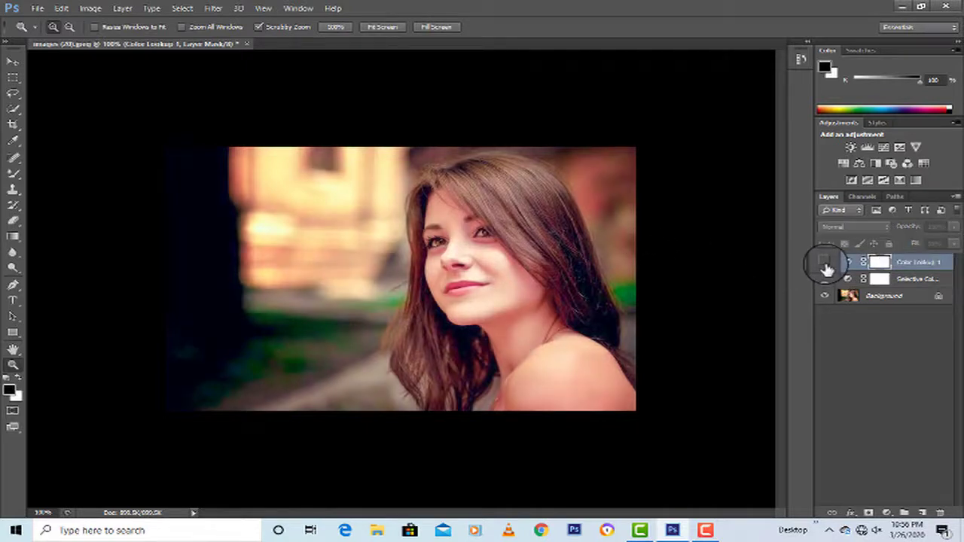
{"action": "left_click", "coordinate": [826, 264]}
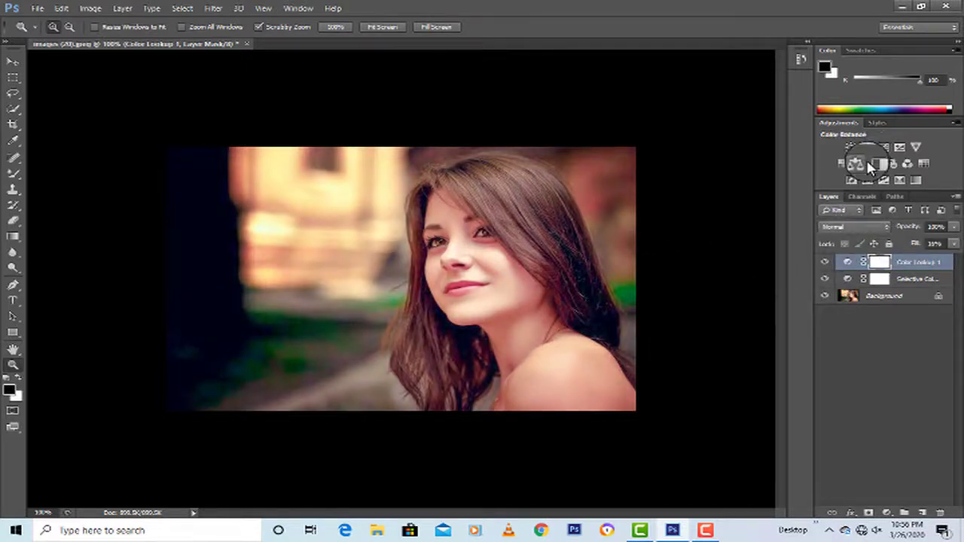
Add a Photo Filter adjustment layer, try different filter presets and apply the Green filter.
{"action": "left_click", "coordinate": [891, 163]}
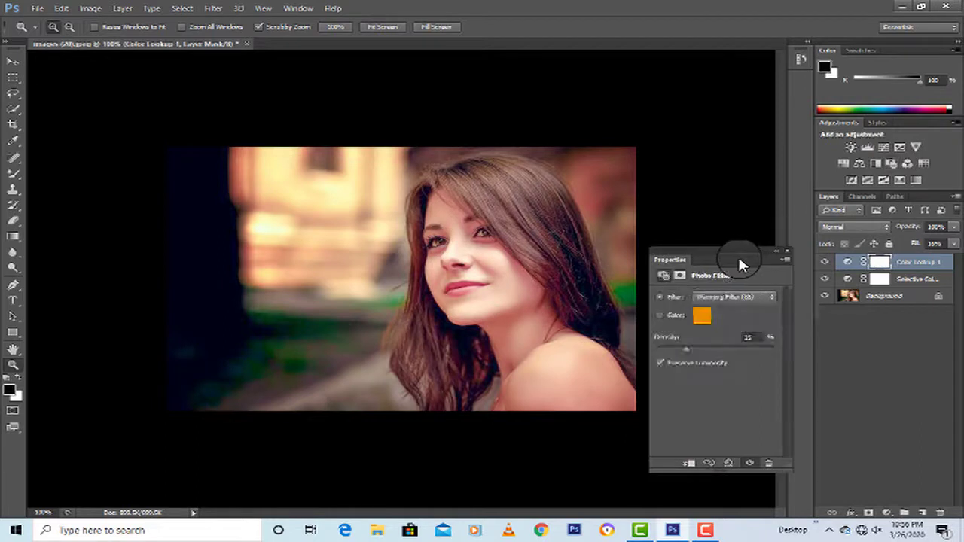
{"action": "left_click", "coordinate": [720, 298]}
{"action": "left_click", "coordinate": [715, 320]}
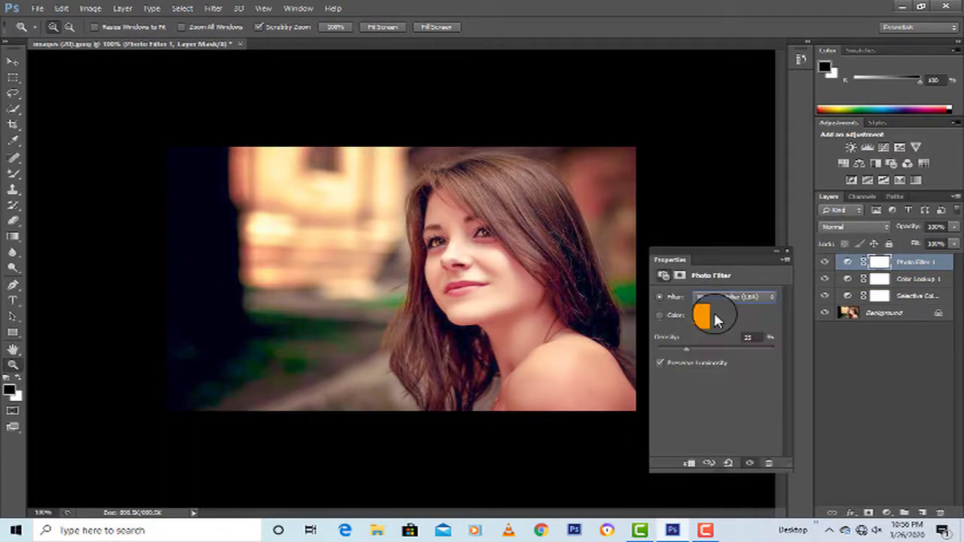
{"action": "key", "text": "Down"}
{"action": "key", "text": "Down"}
{"action": "key", "text": "Down"}
{"action": "key", "text": "Up"}
{"action": "key", "text": "Down"}
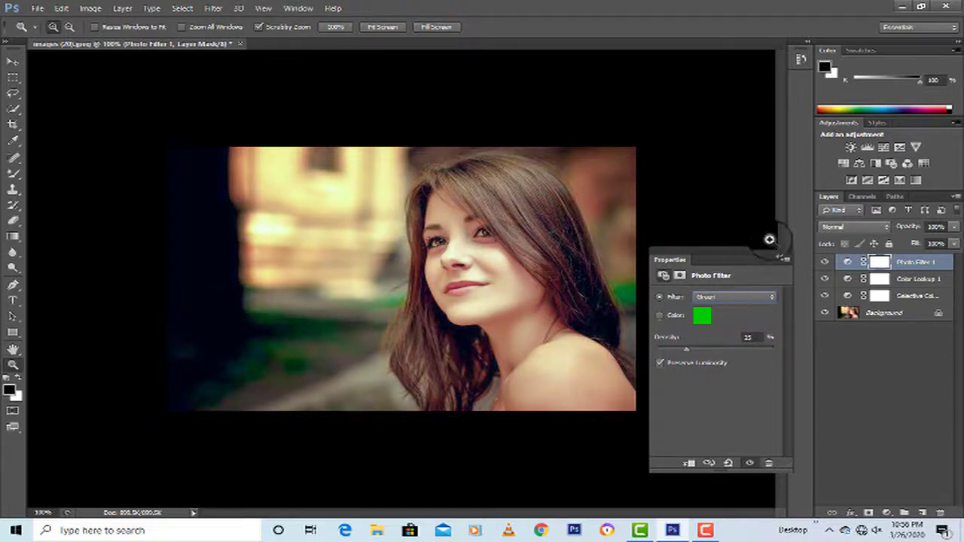
{"action": "left_click", "coordinate": [787, 251]}
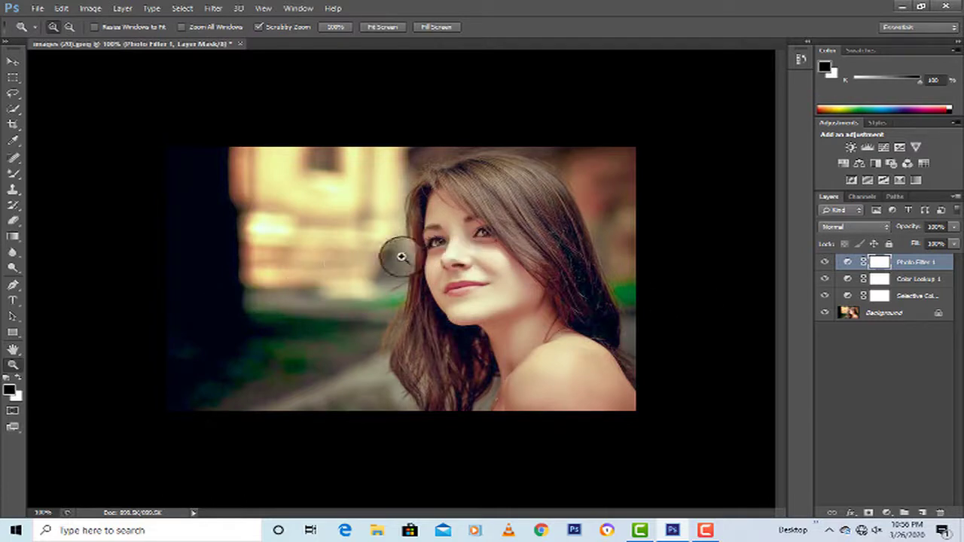
Render a 35mm Prime Lens Flare on the Background layer, centred where the dark wall meets the bright building.
{"action": "left_click", "coordinate": [902, 315]}
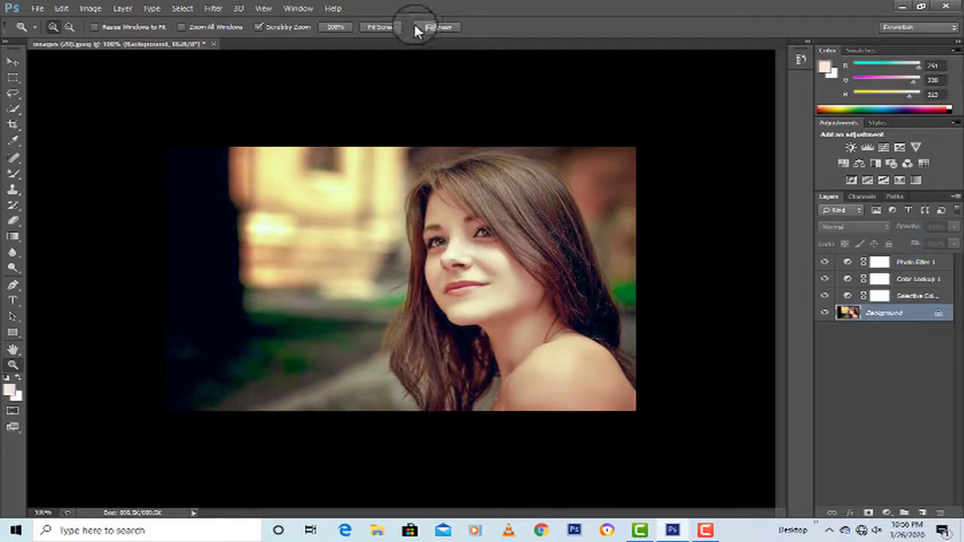
{"action": "left_click", "coordinate": [213, 8]}
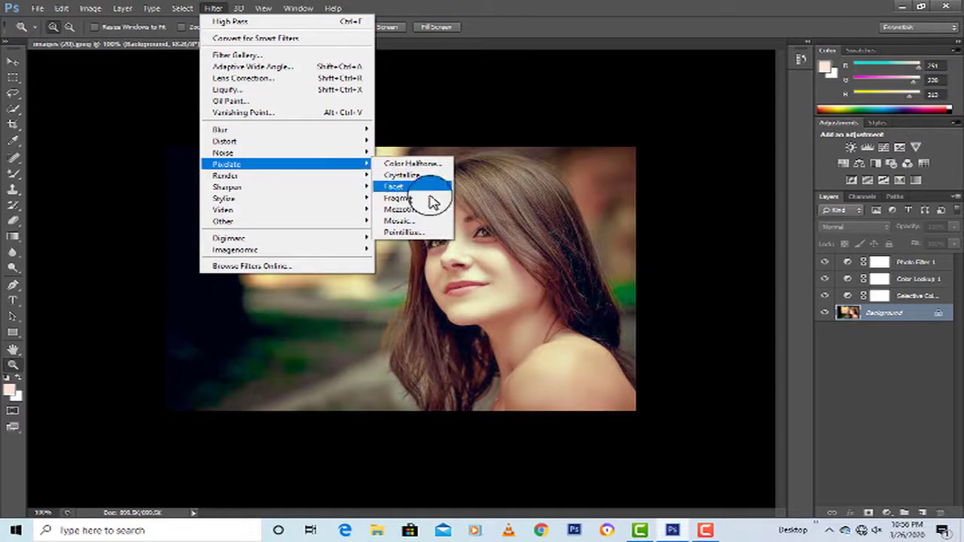
{"action": "mouse_move", "coordinate": [380, 186]}
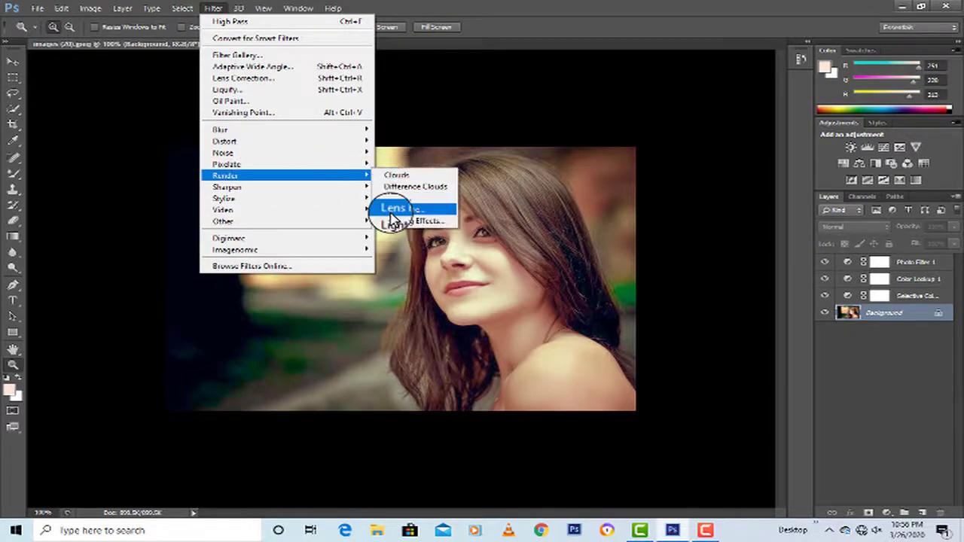
{"action": "left_click", "coordinate": [397, 210]}
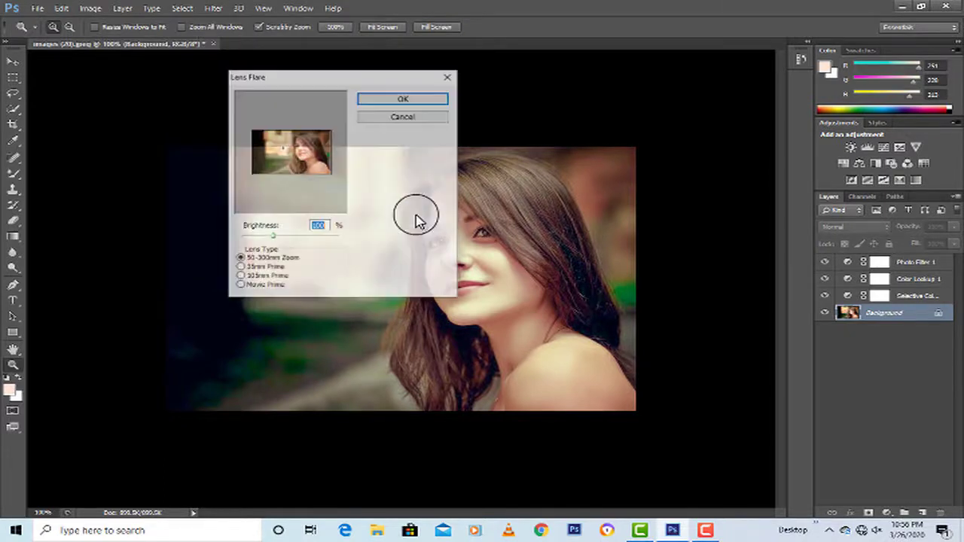
{"action": "left_click", "coordinate": [259, 276]}
{"action": "left_click", "coordinate": [265, 287]}
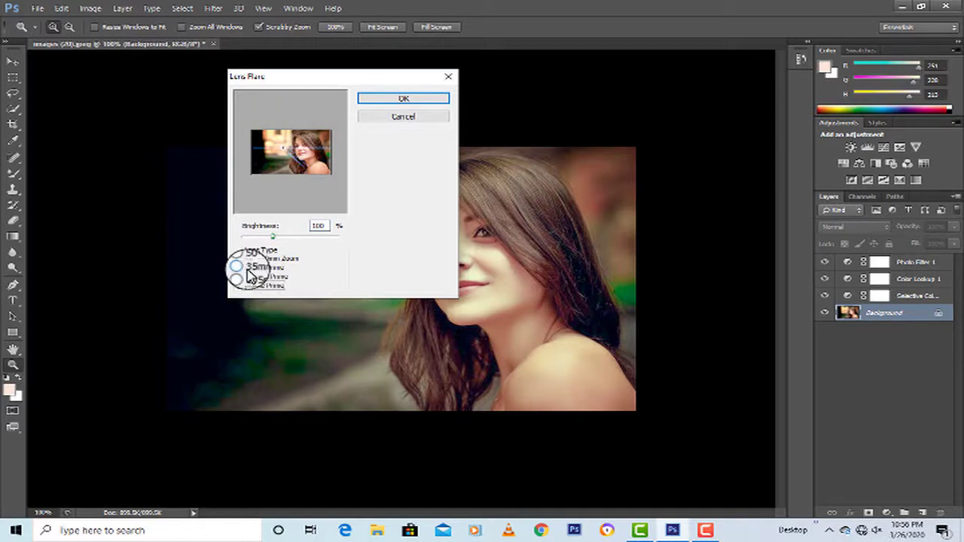
{"action": "left_click", "coordinate": [256, 267]}
{"action": "left_click_drag", "start_coordinate": [280, 185], "coordinate": [266, 143]}
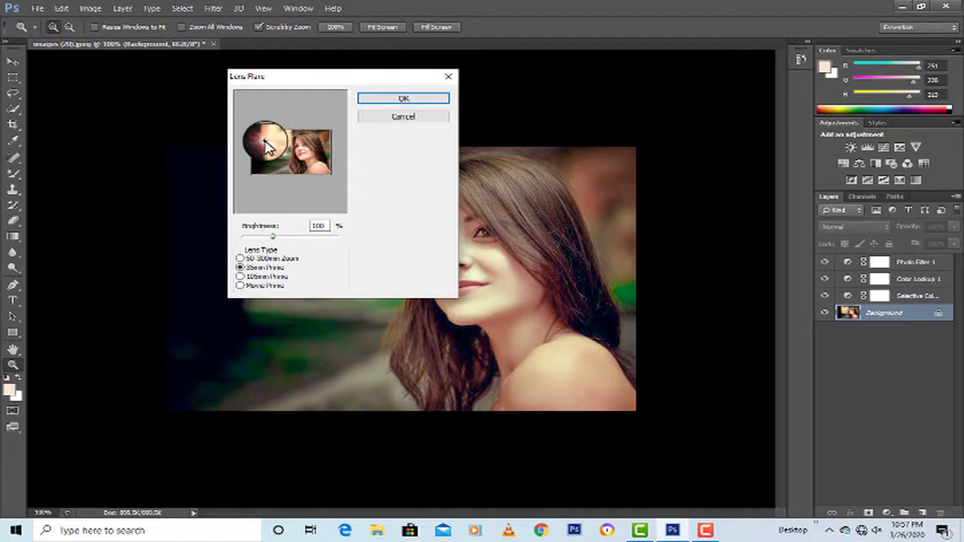
{"action": "left_click", "coordinate": [382, 97]}
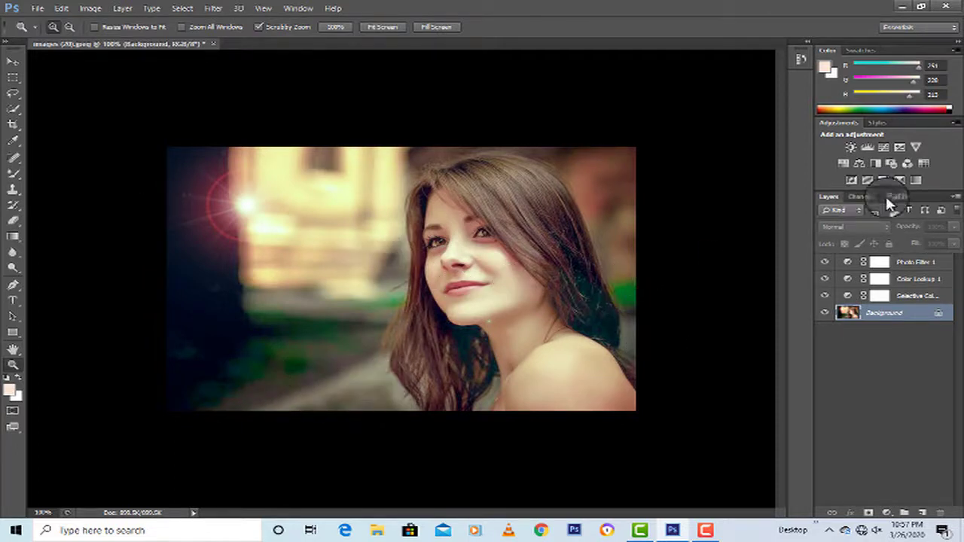
Duplicate the Background layer and convert the copy to a Smart Object.
{"action": "left_click_drag", "start_coordinate": [881, 313], "coordinate": [923, 511]}
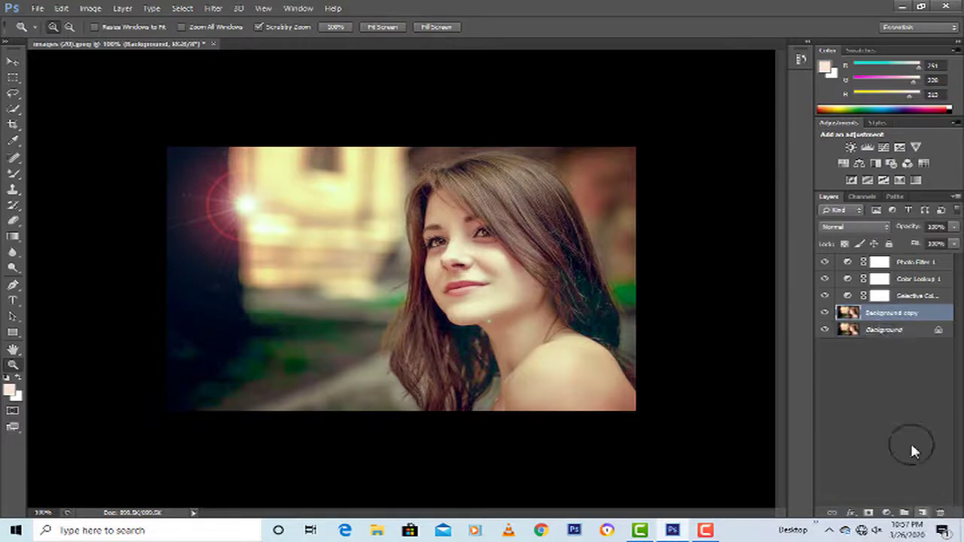
{"action": "right_click", "coordinate": [880, 324]}
{"action": "left_click", "coordinate": [742, 129]}
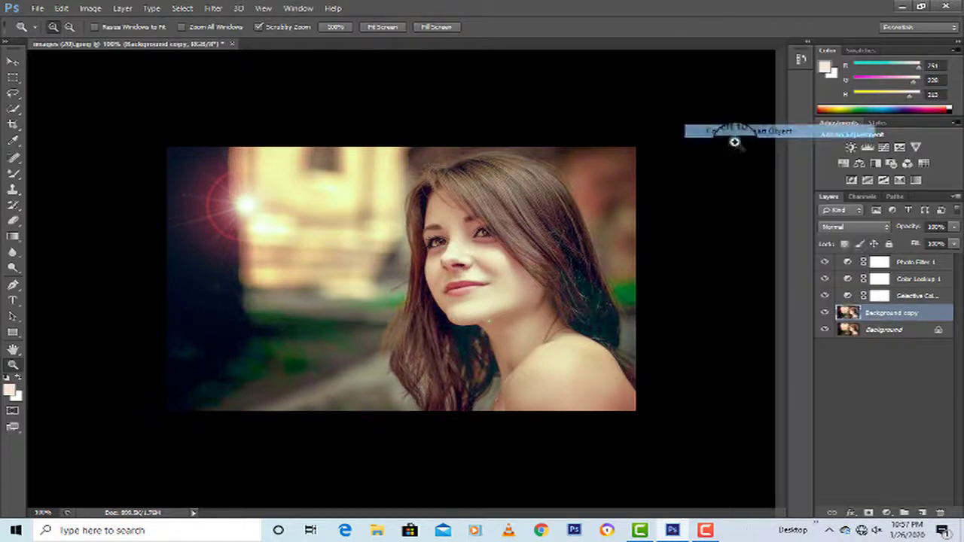
Apply a High Pass filter to the Background copy Smart Object and set its blend mode to Overlay.
{"action": "left_click", "coordinate": [213, 8]}
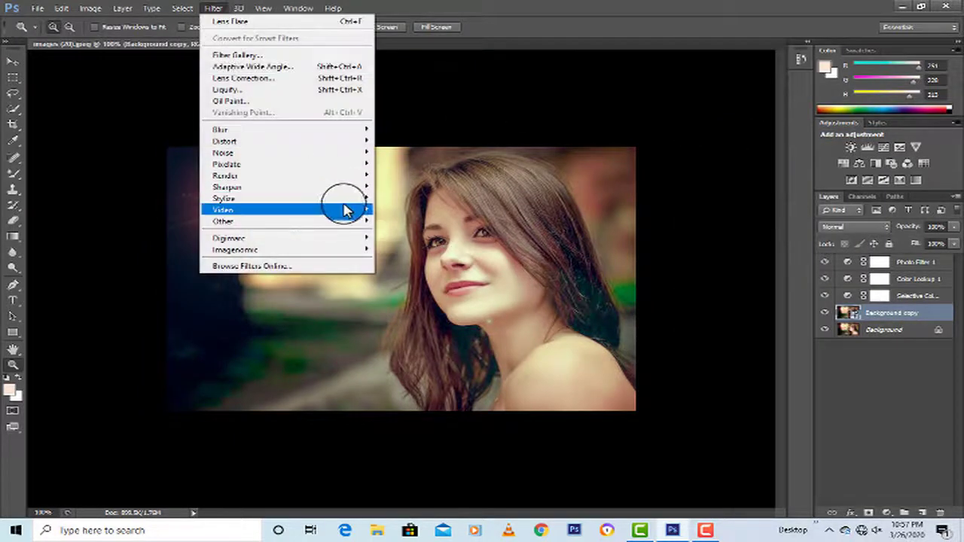
{"action": "mouse_move", "coordinate": [345, 215]}
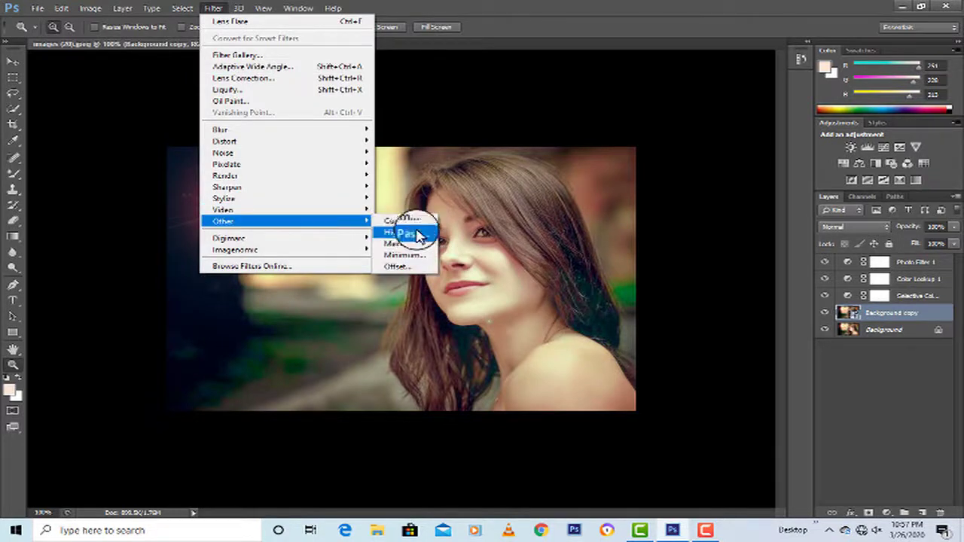
{"action": "left_click", "coordinate": [415, 230]}
{"action": "left_click", "coordinate": [663, 207]}
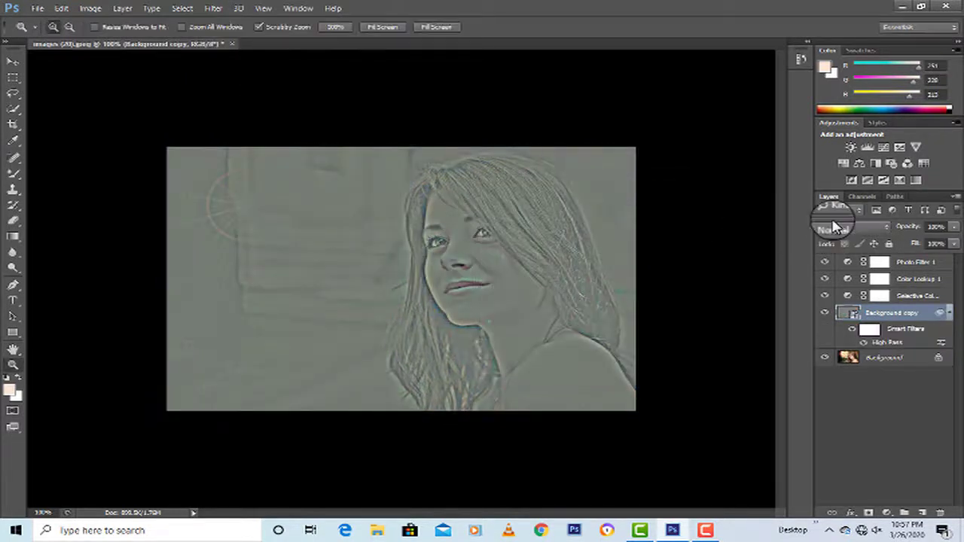
{"action": "left_click", "coordinate": [833, 228]}
{"action": "left_click", "coordinate": [824, 157]}
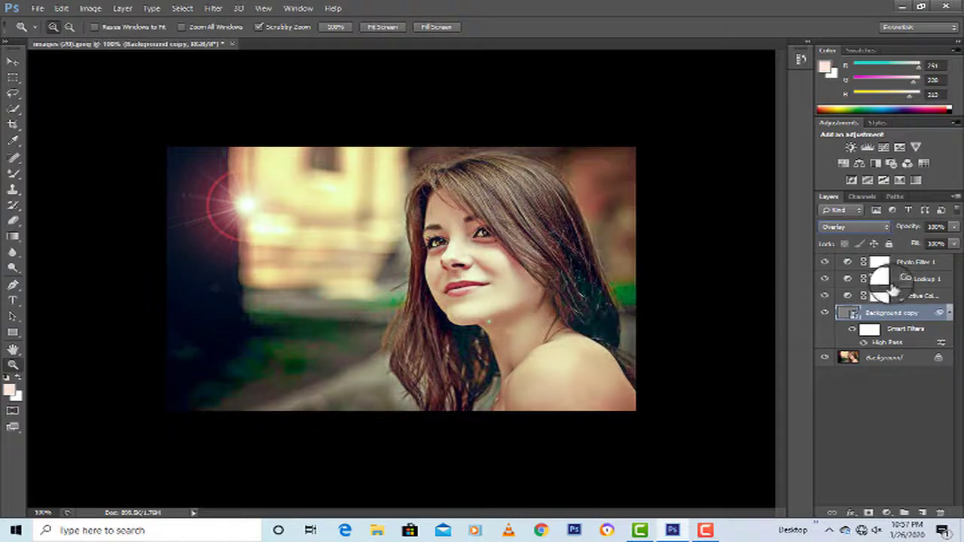
Lower the Fill of the Background copy layer to about 60% and of the Photo Filter layer to 32%.
{"action": "left_click", "coordinate": [955, 244]}
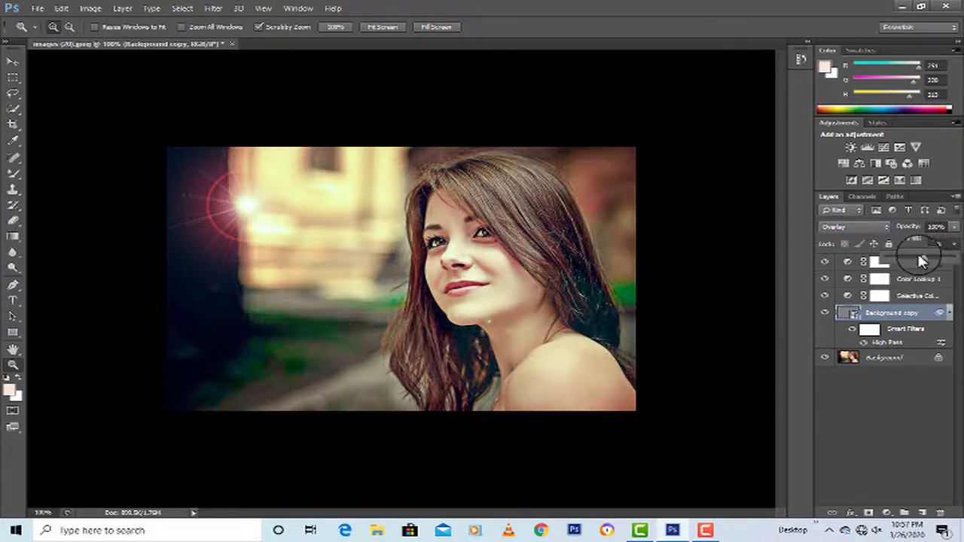
{"action": "left_click_drag", "start_coordinate": [920, 260], "coordinate": [930, 258]}
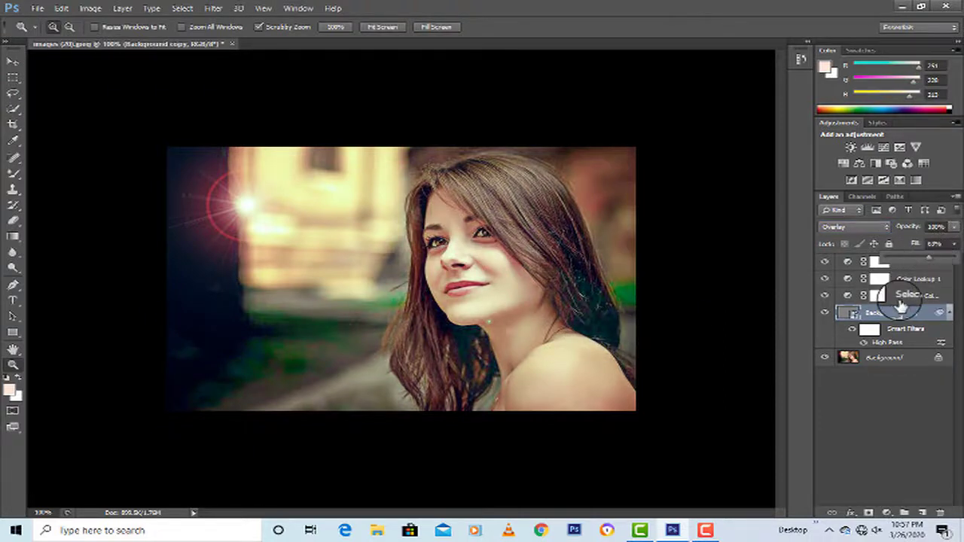
{"action": "left_click", "coordinate": [913, 295]}
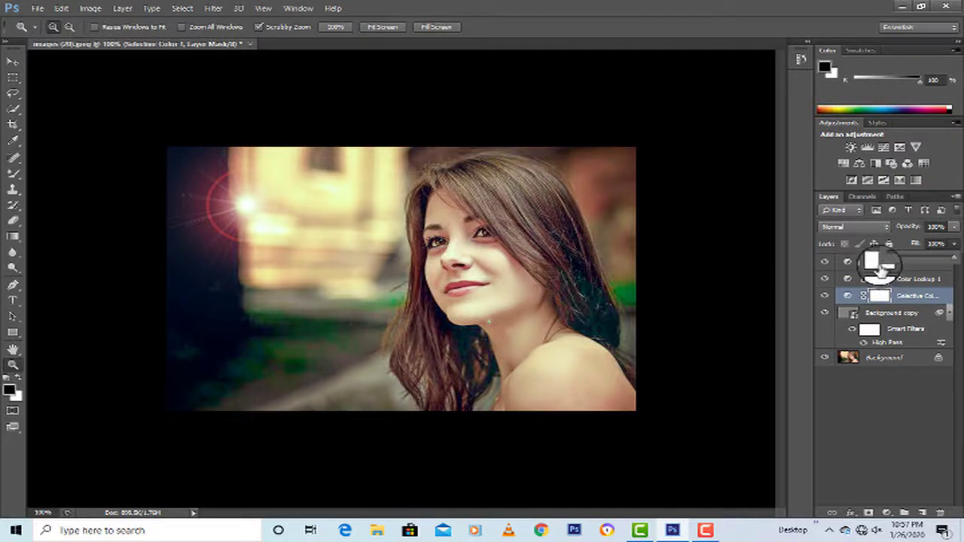
{"action": "left_click", "coordinate": [908, 261]}
{"action": "left_click_drag", "start_coordinate": [954, 251], "coordinate": [918, 279]}
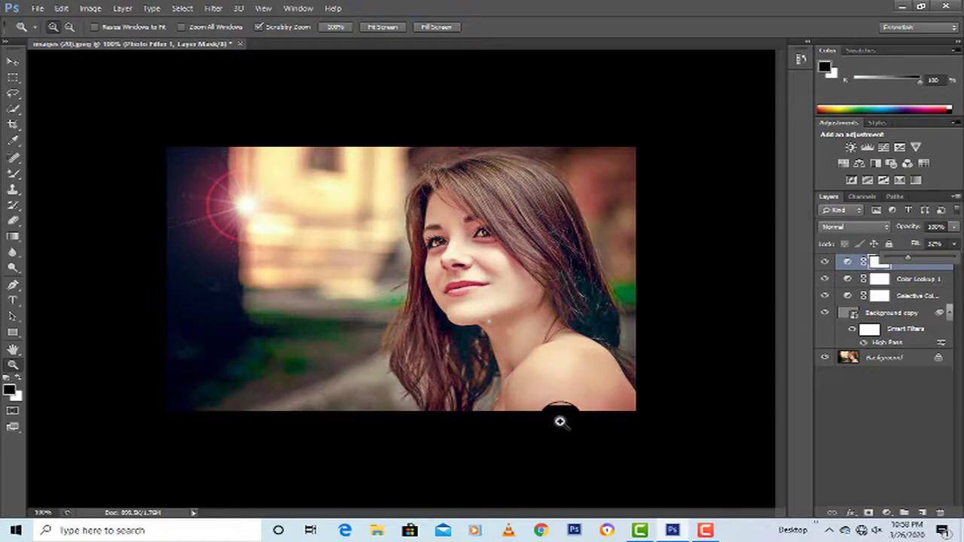
Save a JPEG copy of the portrait as images (20).jpg at Maximum quality.
{"action": "key", "text": "ctrl+shift+s"}
{"action": "left_click", "coordinate": [346, 287]}
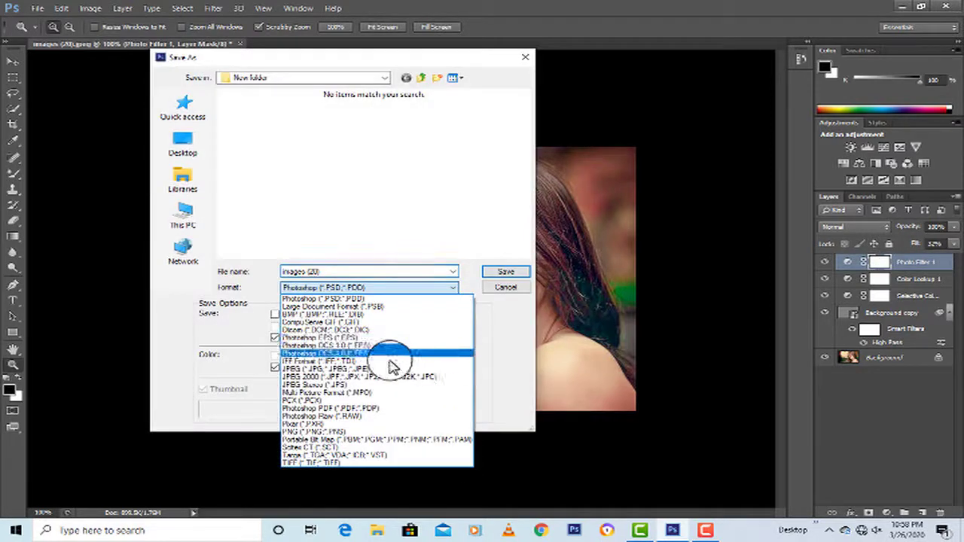
{"action": "left_click", "coordinate": [379, 368]}
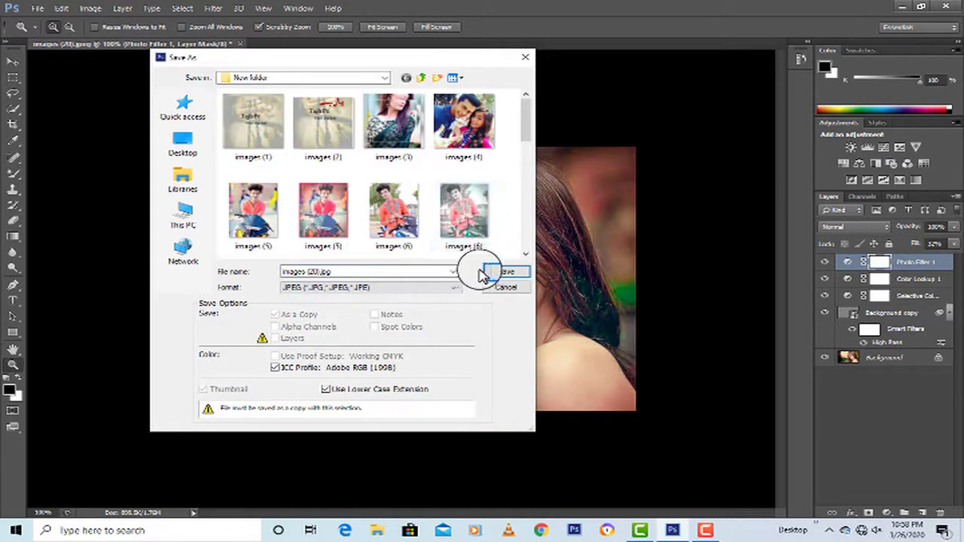
{"action": "left_click", "coordinate": [488, 271]}
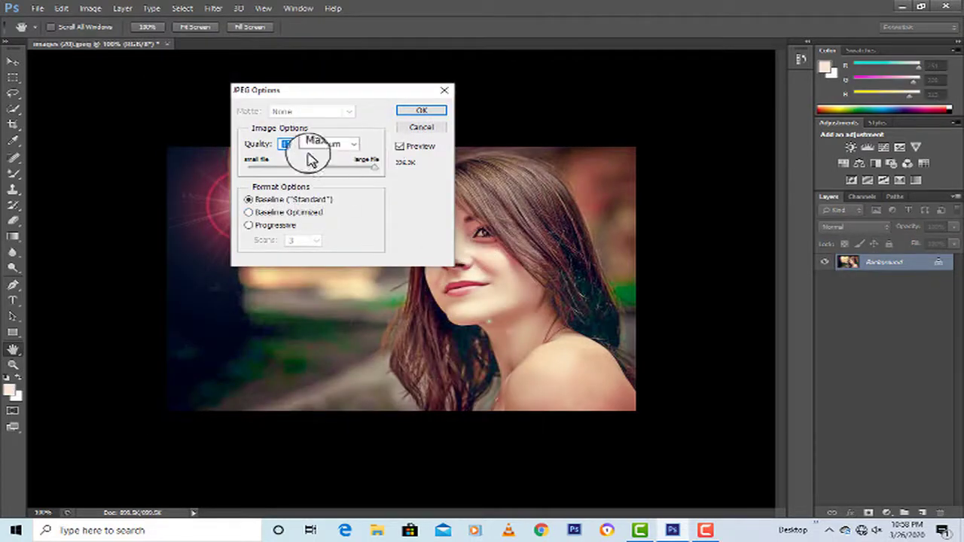
{"action": "left_click", "coordinate": [418, 111]}
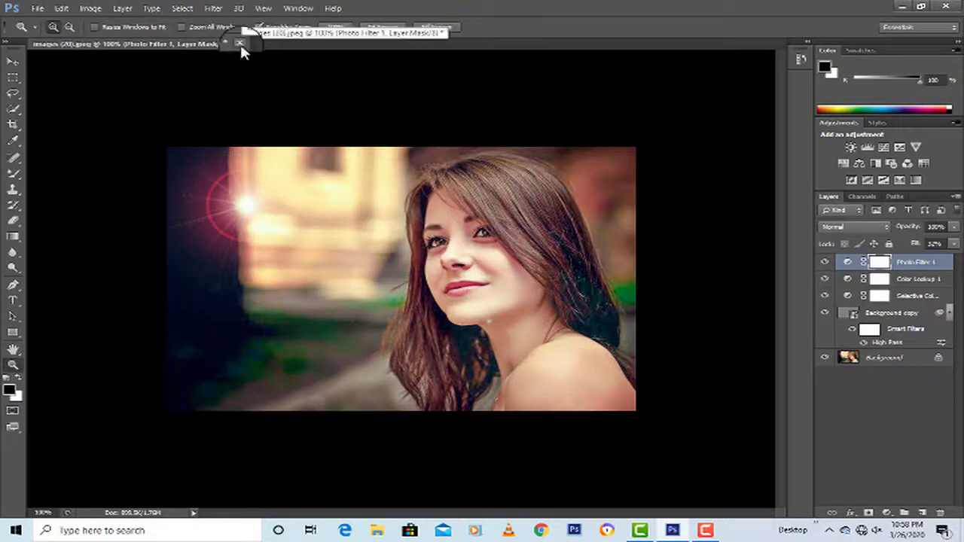
Close the layered document without saving and open the exported images (20).jpg in Camera Raw.
{"action": "left_click", "coordinate": [239, 43]}
{"action": "left_click", "coordinate": [493, 204]}
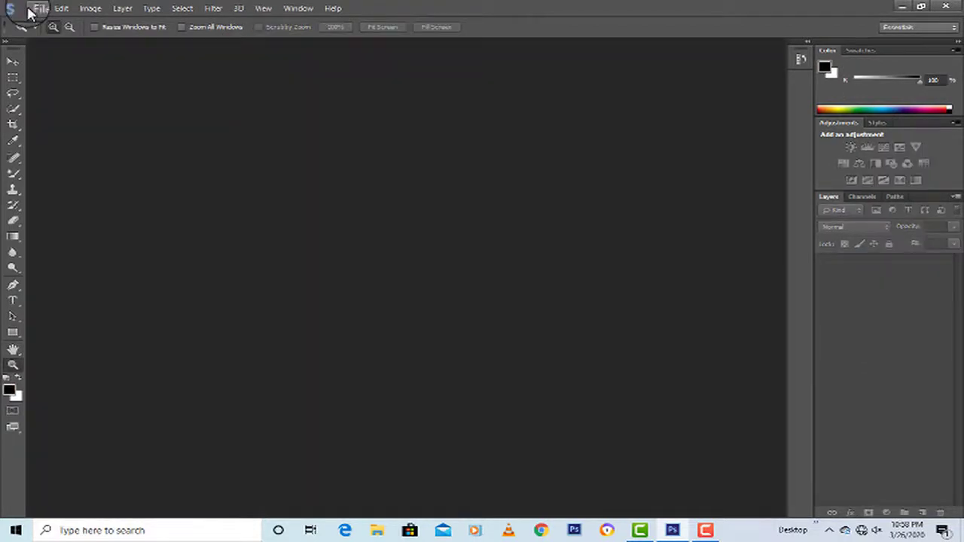
{"action": "left_click", "coordinate": [30, 10]}
{"action": "left_click", "coordinate": [47, 33]}
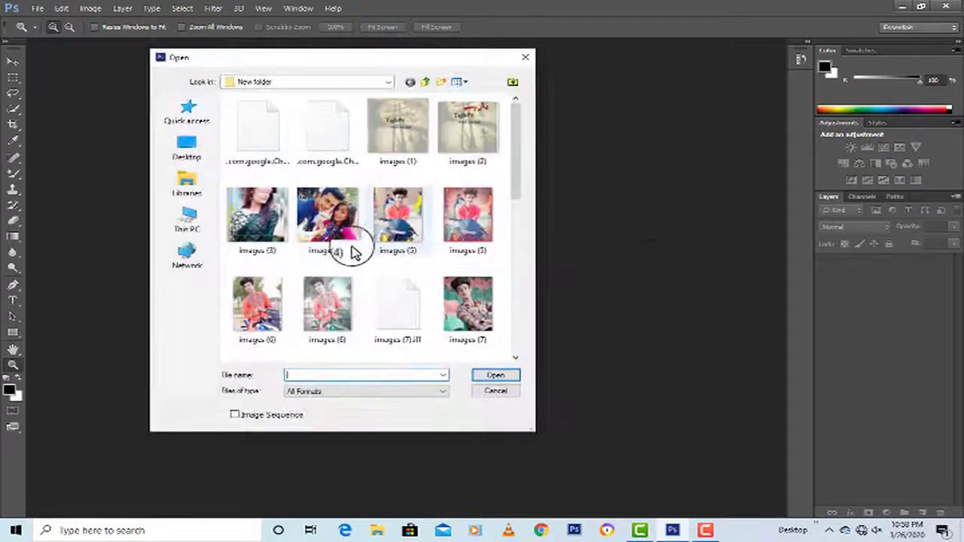
{"action": "scroll", "coordinate": [352, 253], "scroll_direction": "down", "scroll_amount": 8}
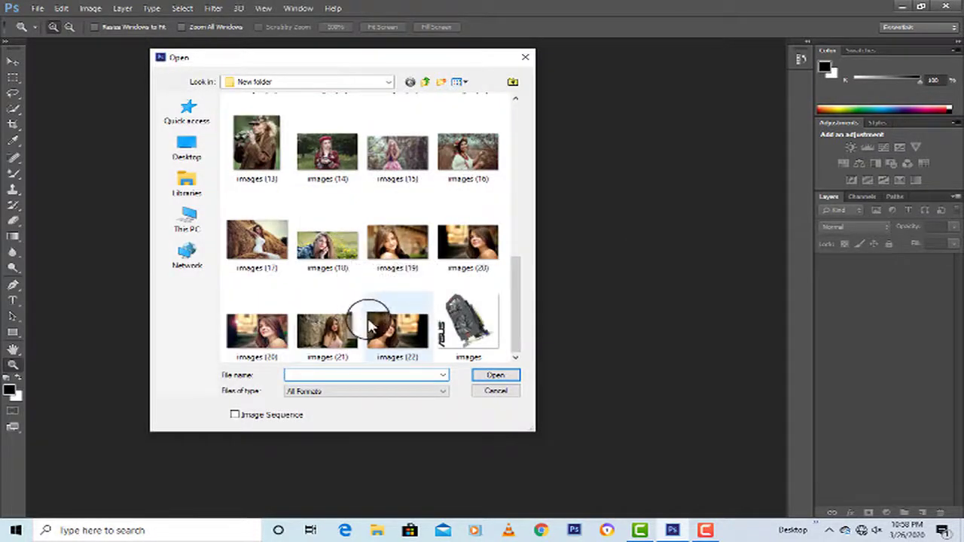
{"action": "left_click", "coordinate": [256, 341]}
{"action": "double_click", "coordinate": [256, 338]}
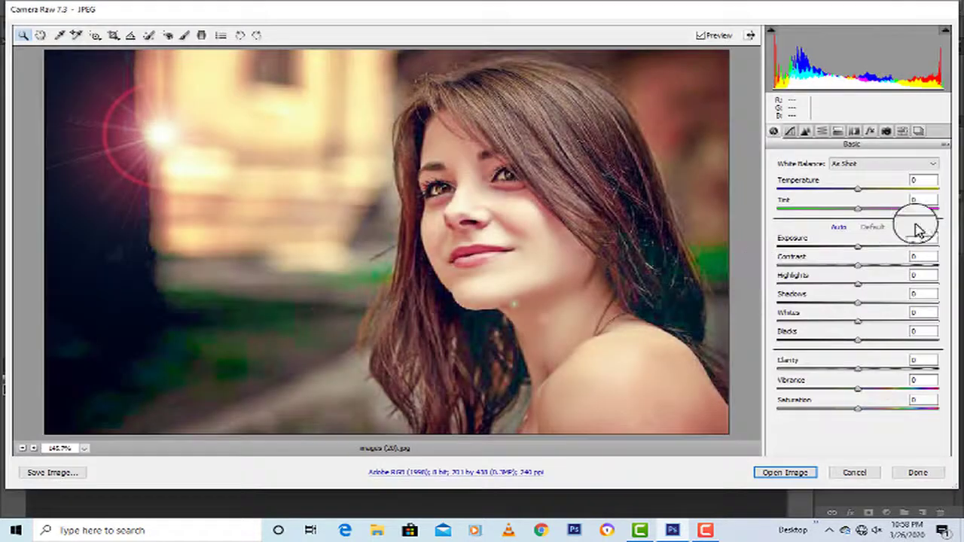
View the portrait at 100% and cool the white balance with Temperature about -13 and Tint -10.
{"action": "right_click", "coordinate": [491, 172]}
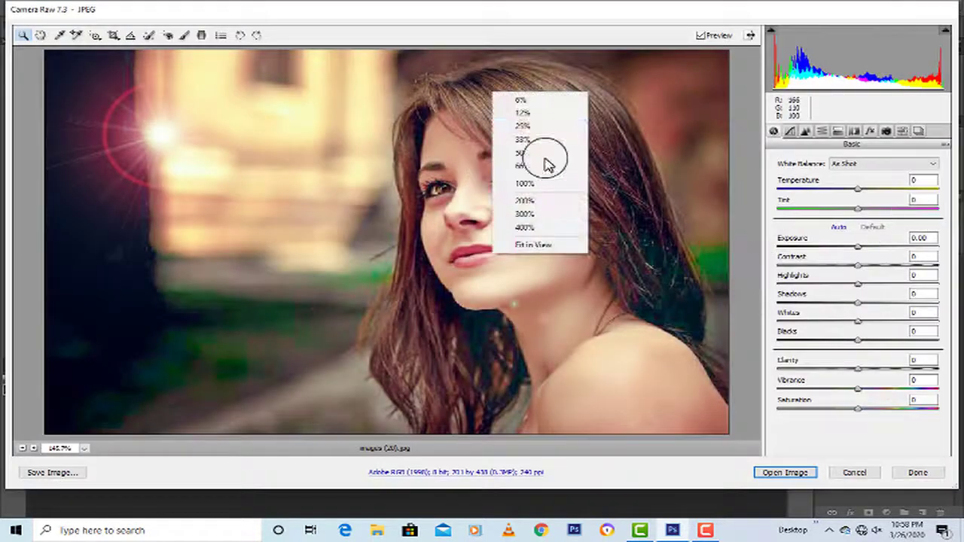
{"action": "left_click", "coordinate": [543, 125]}
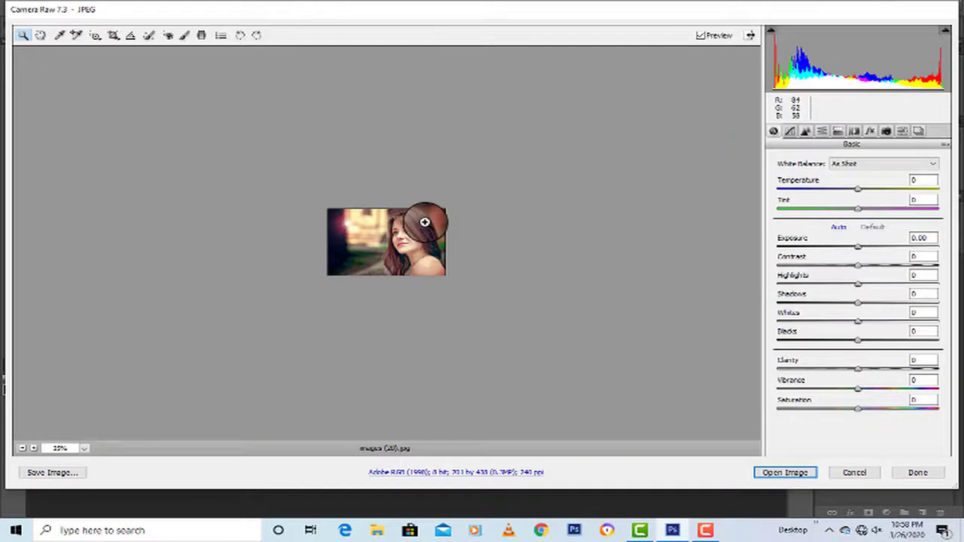
{"action": "left_click", "coordinate": [425, 222]}
{"action": "left_click", "coordinate": [523, 213]}
{"action": "left_click", "coordinate": [459, 208]}
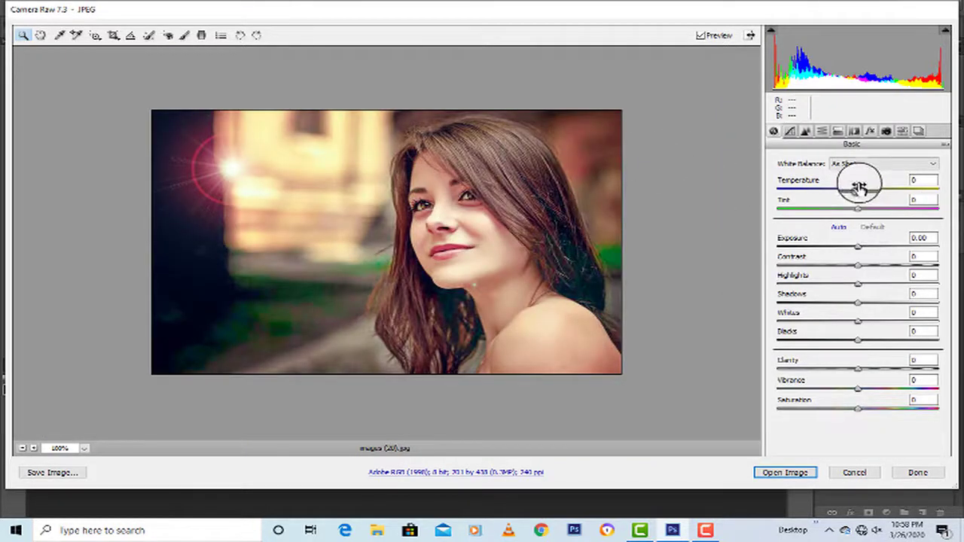
{"action": "left_click_drag", "start_coordinate": [859, 186], "coordinate": [852, 219]}
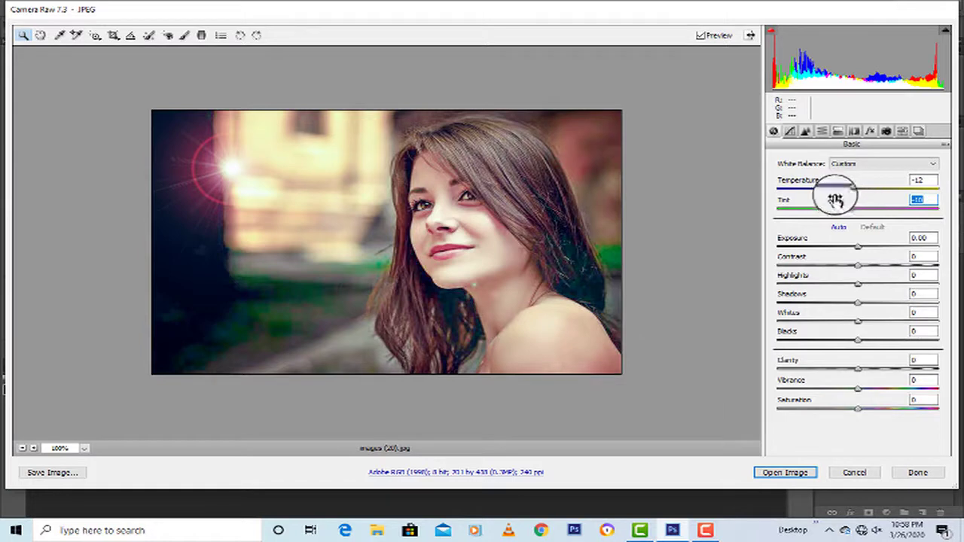
{"action": "left_click_drag", "start_coordinate": [849, 188], "coordinate": [848, 190]}
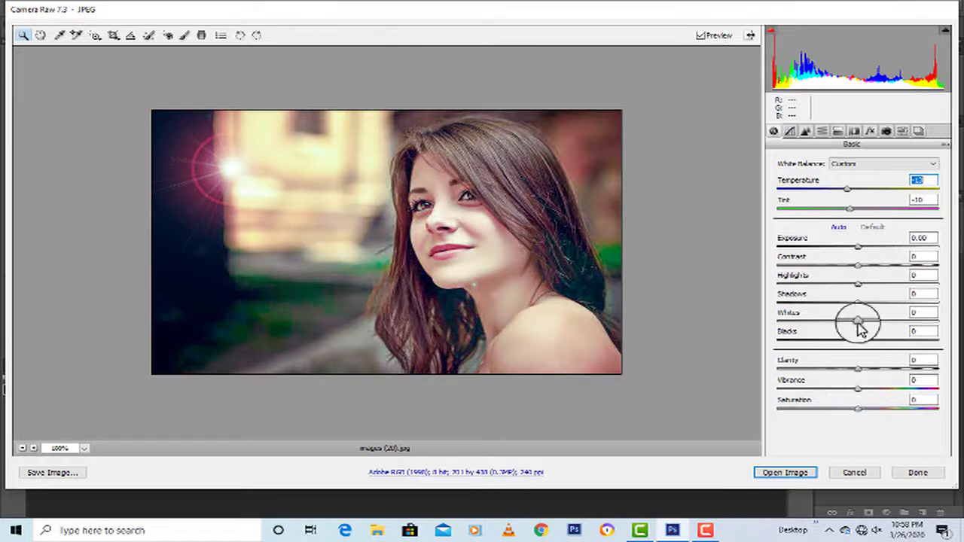
Set the Blues hue to +2 in the HSL adjustments and look through the luminance and saturation settings.
{"action": "left_click", "coordinate": [822, 131]}
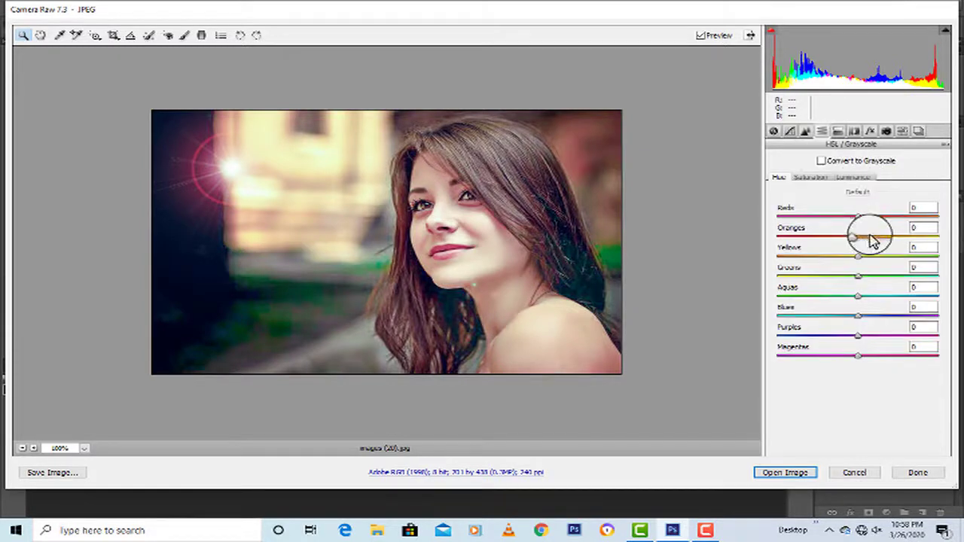
{"action": "mouse_move", "coordinate": [865, 320]}
{"action": "left_mouse_down"}
{"action": "mouse_move", "coordinate": [894, 318]}
{"action": "mouse_move", "coordinate": [846, 321]}
{"action": "mouse_move", "coordinate": [904, 319]}
{"action": "mouse_move", "coordinate": [863, 334]}
{"action": "left_mouse_up"}
{"action": "left_click_drag", "start_coordinate": [859, 296], "coordinate": [863, 325]}
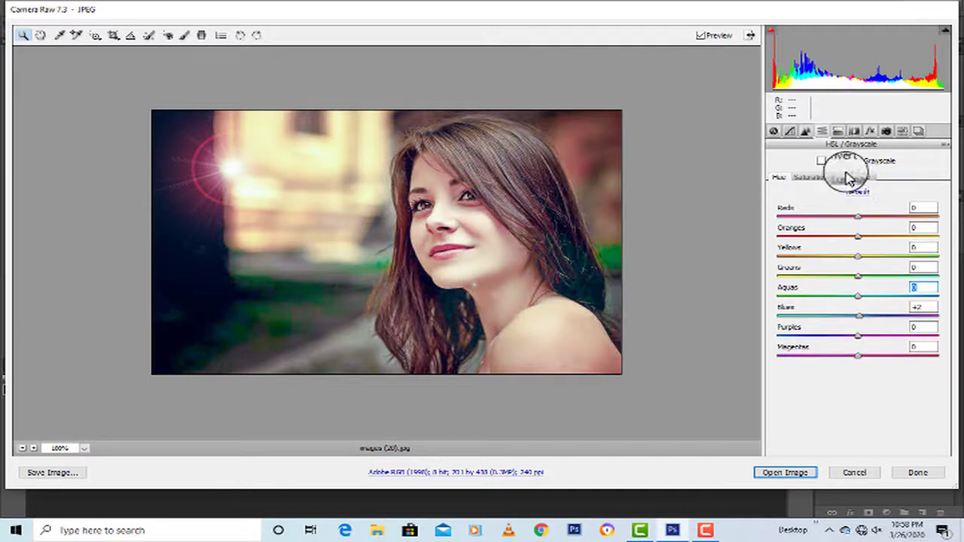
{"action": "left_click", "coordinate": [805, 177]}
{"action": "left_click", "coordinate": [843, 180]}
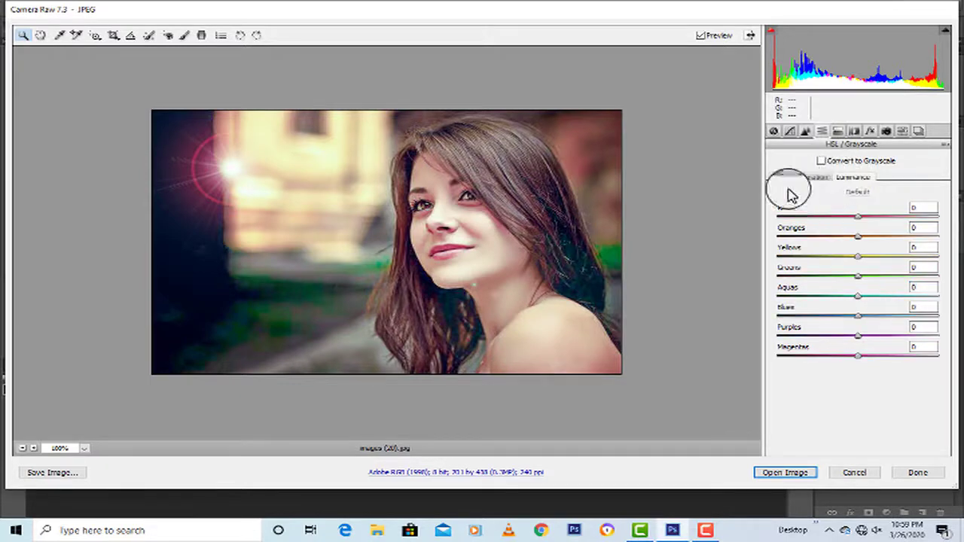
{"action": "left_click", "coordinate": [812, 178]}
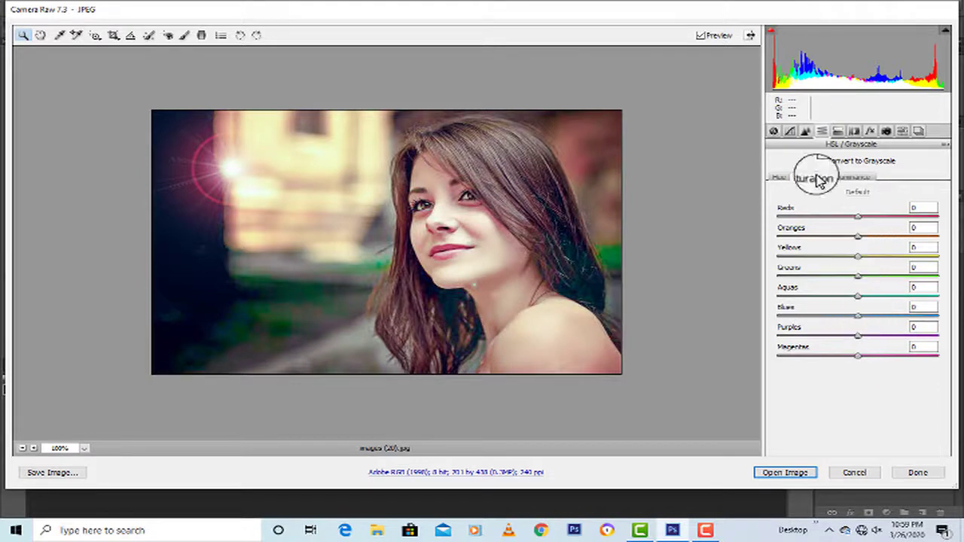
In Camera Calibration, set the Red Primary Hue to -10 and Saturation to +11, and the Shadows Tint to +2.
{"action": "left_click", "coordinate": [886, 131]}
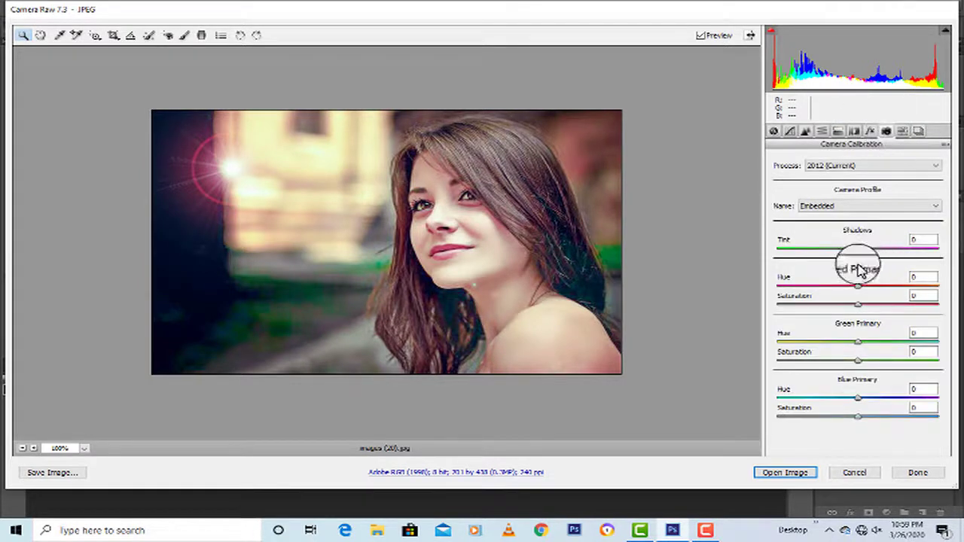
{"action": "left_click_drag", "start_coordinate": [861, 287], "coordinate": [866, 310]}
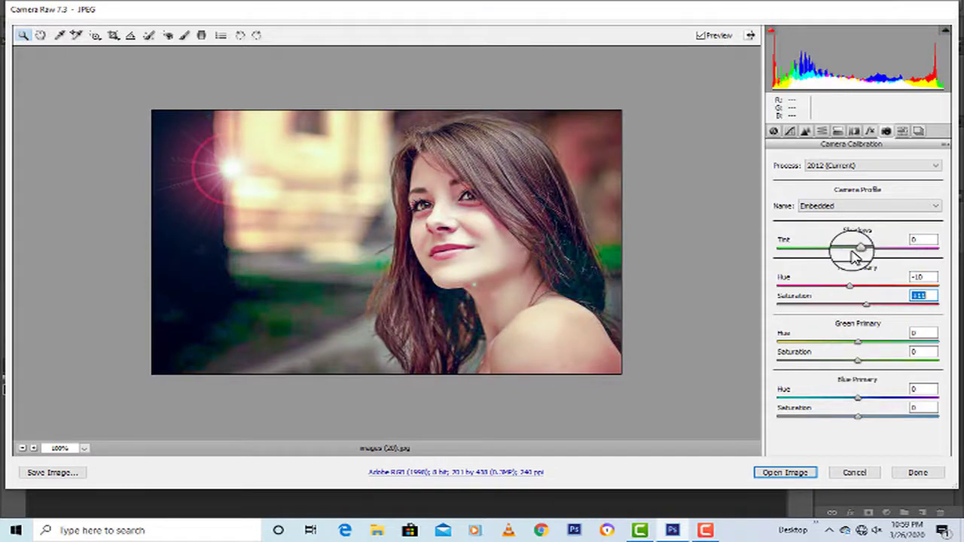
{"action": "left_click_drag", "start_coordinate": [854, 256], "coordinate": [863, 283]}
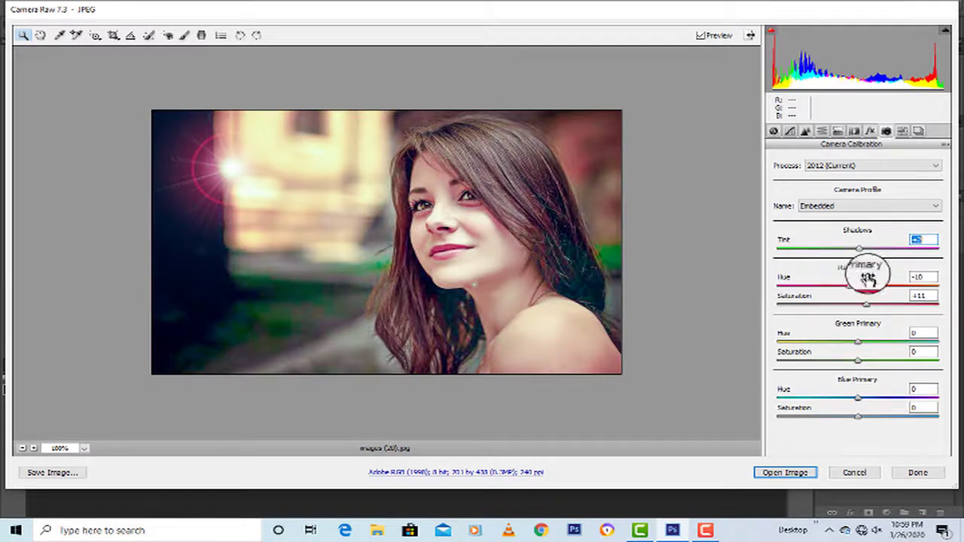
Open the adjusted image in Photoshop using its embedded Adobe RGB (1998) profile.
{"action": "left_click", "coordinate": [762, 465]}
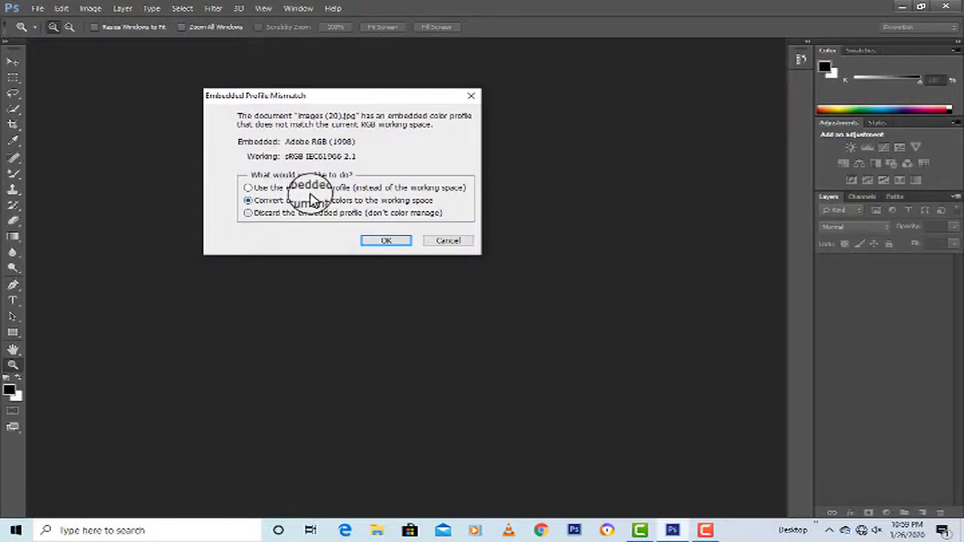
{"action": "left_click", "coordinate": [311, 188]}
{"action": "left_click", "coordinate": [383, 241]}
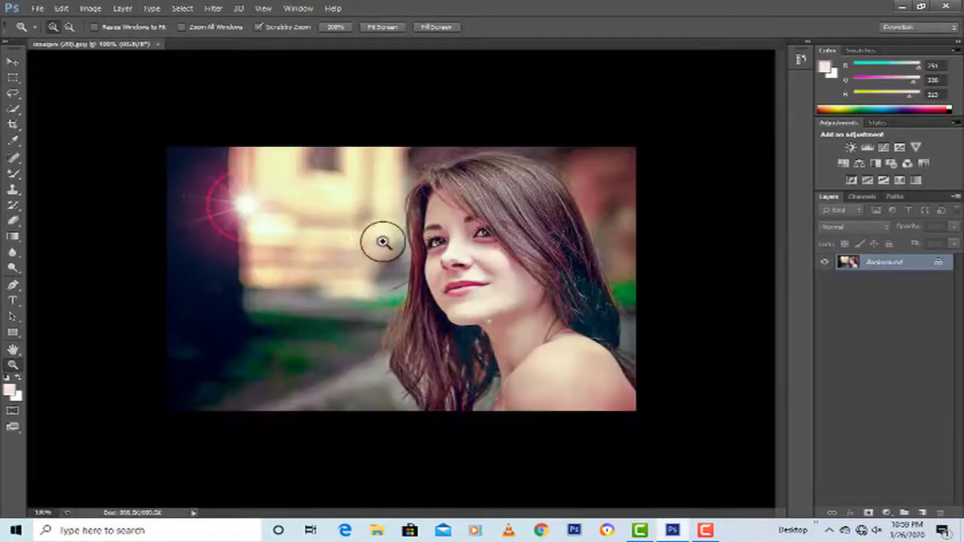
Examine the retouched portrait's face up close and the whole picture at different magnifications.
{"action": "left_click", "coordinate": [461, 247]}
{"action": "right_click", "coordinate": [435, 200]}
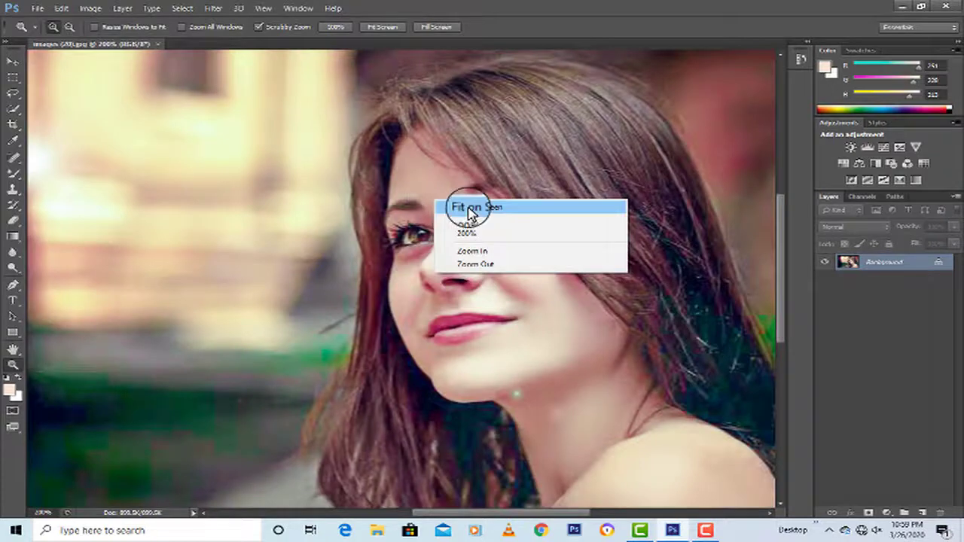
{"action": "left_click", "coordinate": [470, 208]}
{"action": "right_click", "coordinate": [445, 188]}
{"action": "left_click", "coordinate": [491, 250]}
{"action": "right_click", "coordinate": [465, 213]}
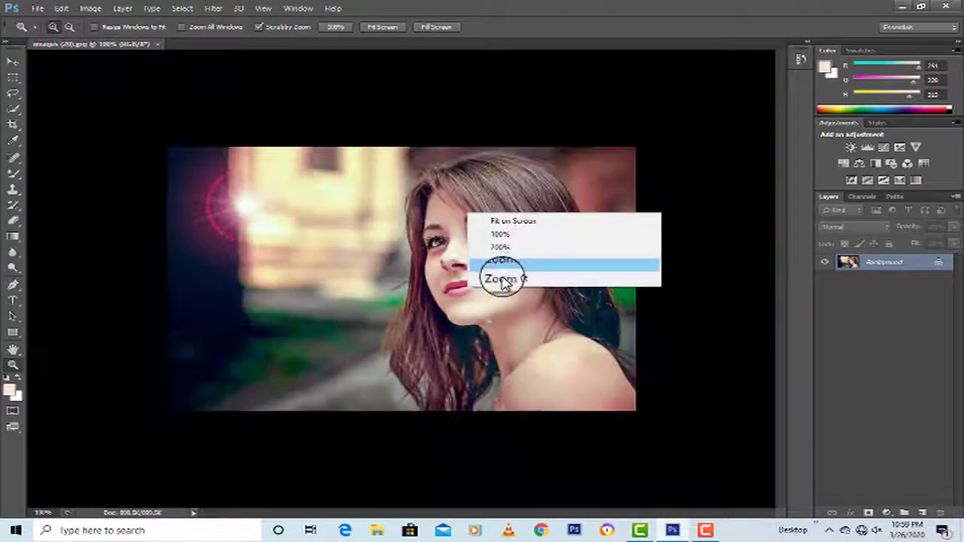
{"action": "left_click", "coordinate": [504, 281]}
{"action": "left_click", "coordinate": [471, 263]}
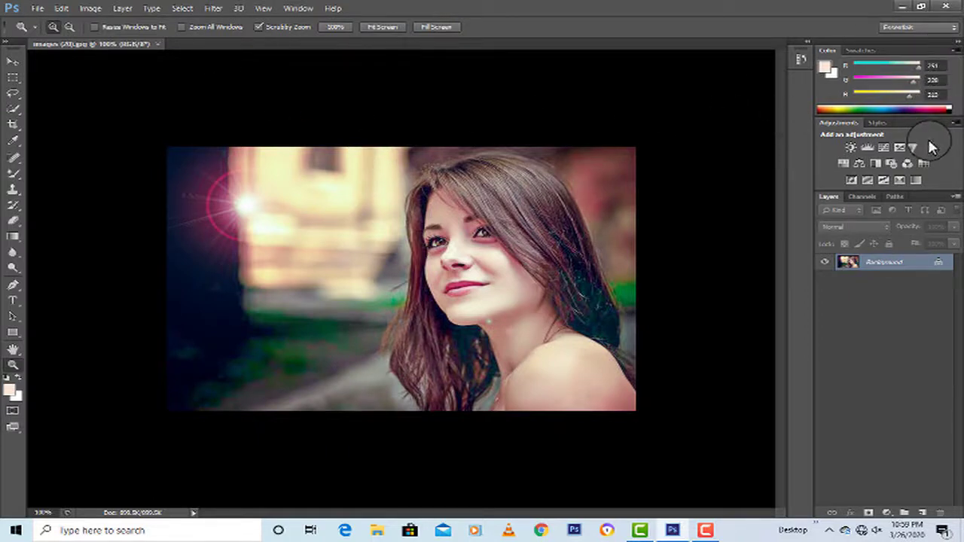
Add a Levels adjustment layer and brighten the midtones to 1.14.
{"action": "left_click", "coordinate": [870, 151]}
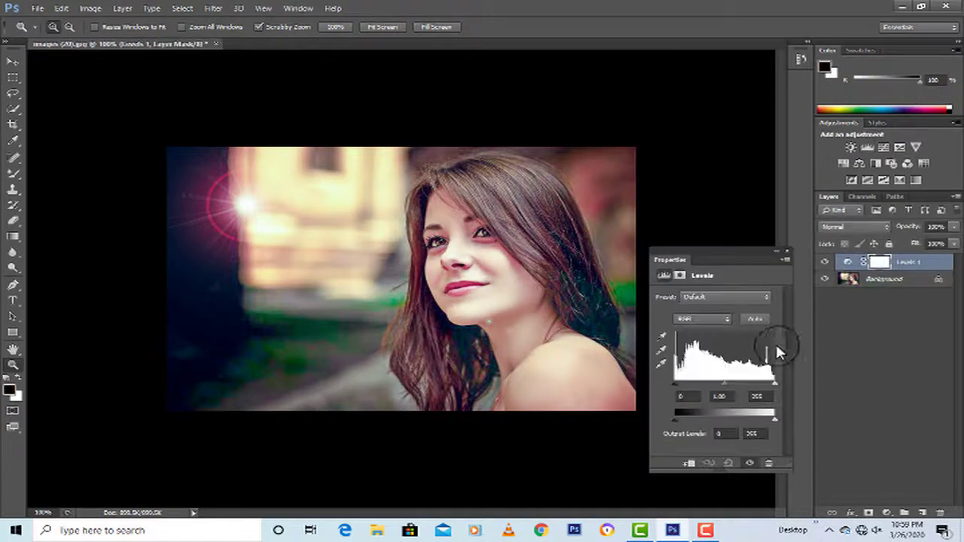
{"action": "left_click_drag", "start_coordinate": [728, 387], "coordinate": [654, 384]}
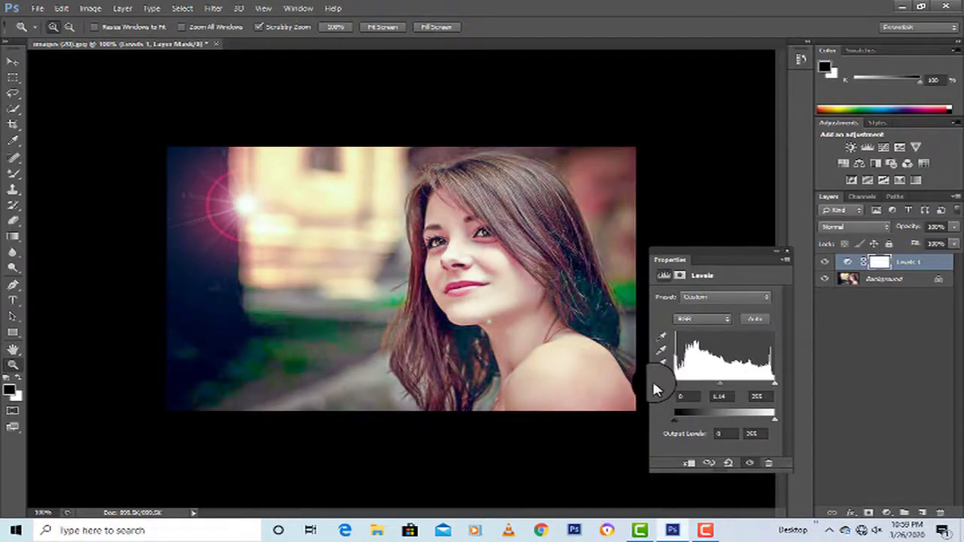
Try different white input and black output levels on the Levels adjustment, and close its properties.
{"action": "left_click_drag", "start_coordinate": [772, 386], "coordinate": [766, 387]}
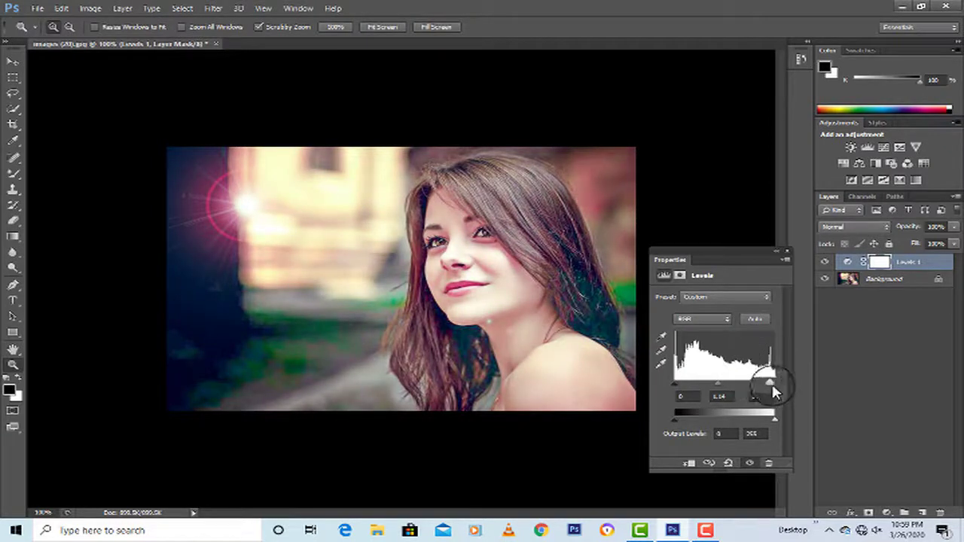
{"action": "left_click_drag", "start_coordinate": [678, 416], "coordinate": [620, 423]}
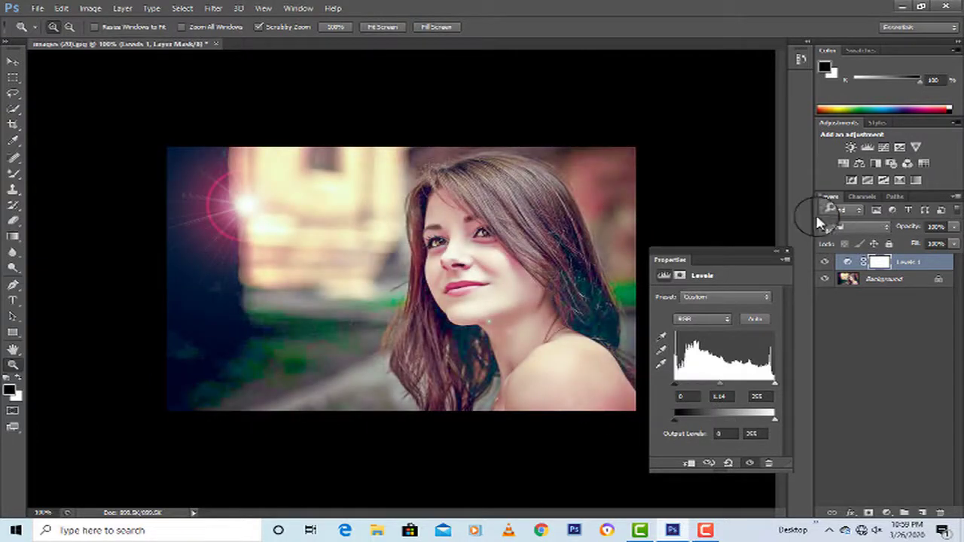
{"action": "left_click", "coordinate": [784, 247]}
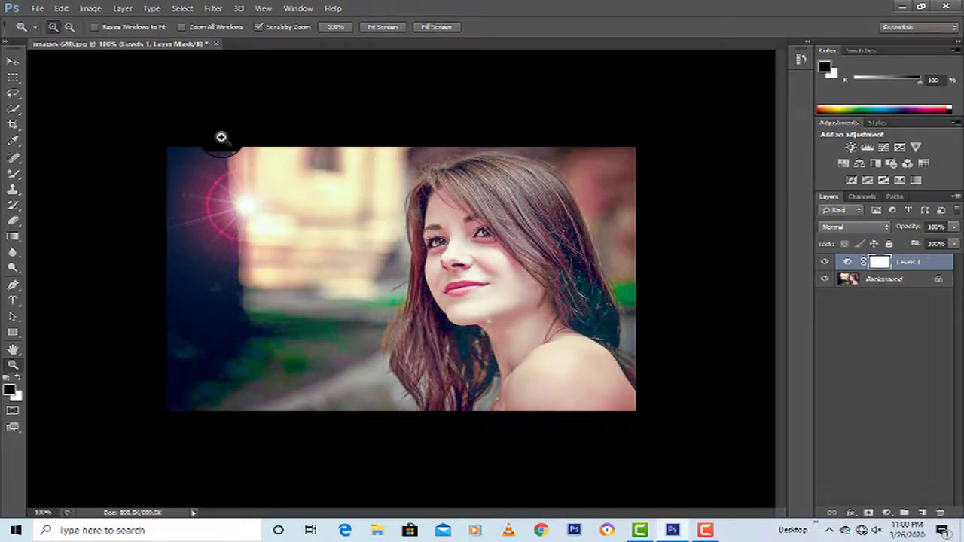
Save a JPEG copy as images (20).jpg in New folder with the Adobe RGB (1998) profile, overwriting the existing file.
{"action": "right_click", "coordinate": [259, 221]}
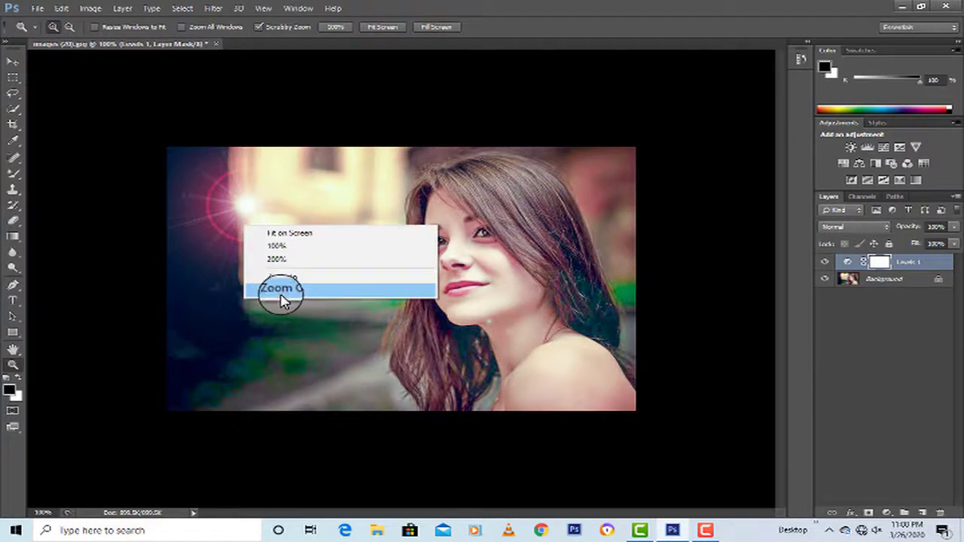
{"action": "left_click", "coordinate": [280, 288]}
{"action": "key", "text": "ctrl+shift+s"}
{"action": "left_click", "coordinate": [430, 287]}
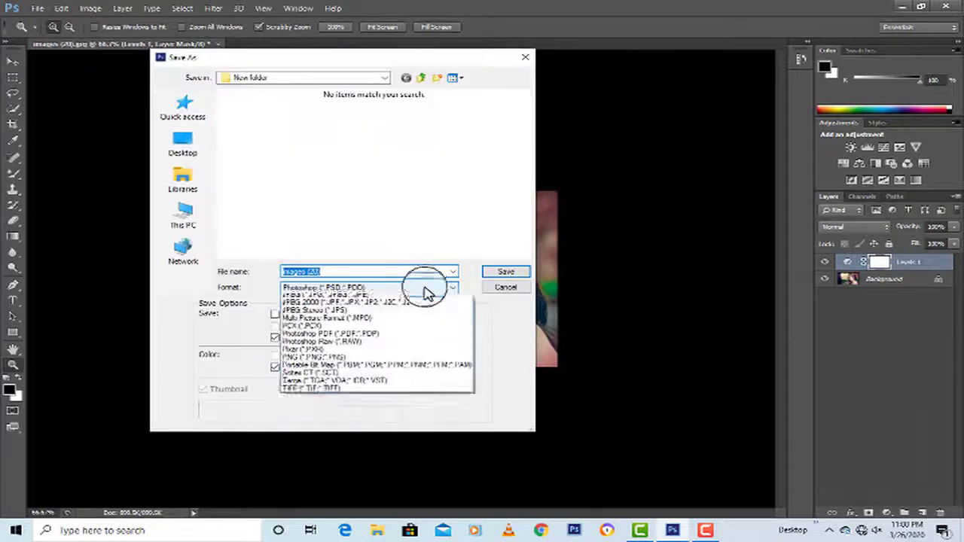
{"action": "left_click", "coordinate": [407, 369]}
{"action": "left_click", "coordinate": [505, 271]}
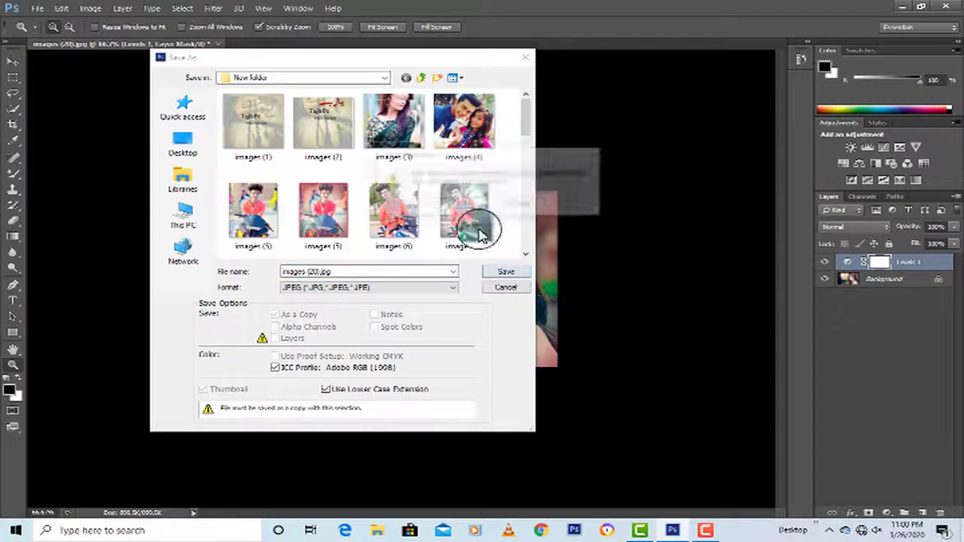
{"action": "left_click", "coordinate": [442, 201]}
{"action": "left_click", "coordinate": [418, 111]}
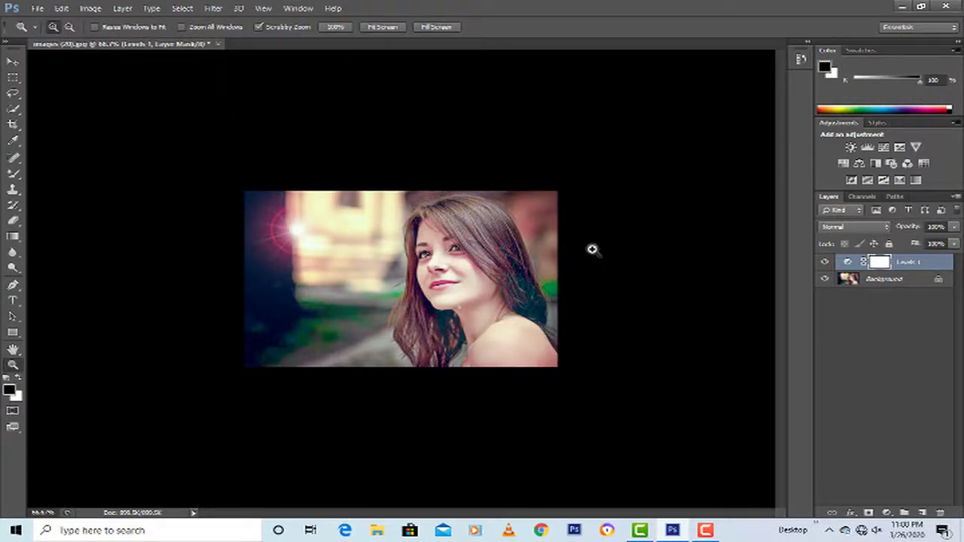
Check the finished portrait at different magnifications and close its document without saving the layered version.
{"action": "left_click", "coordinate": [487, 246]}
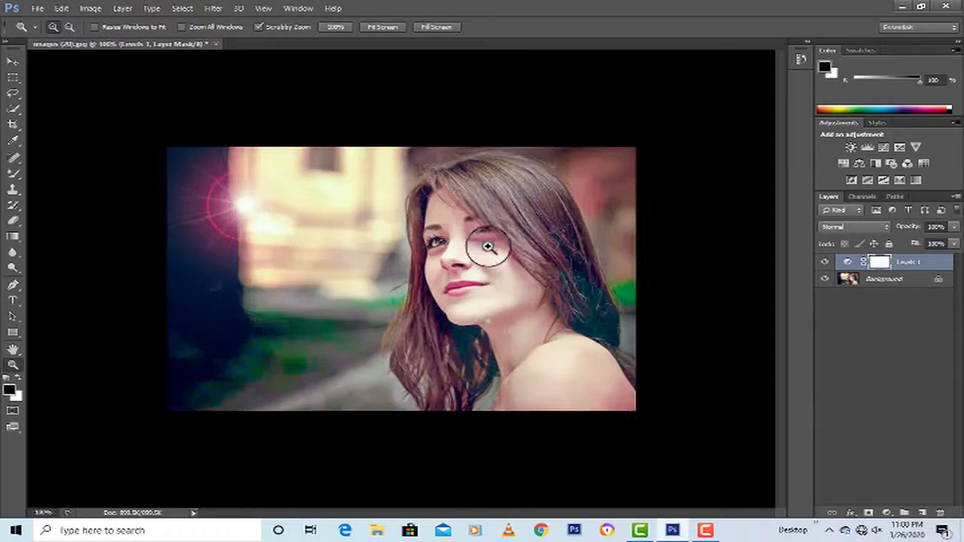
{"action": "right_click", "coordinate": [490, 251]}
{"action": "left_click", "coordinate": [507, 269]}
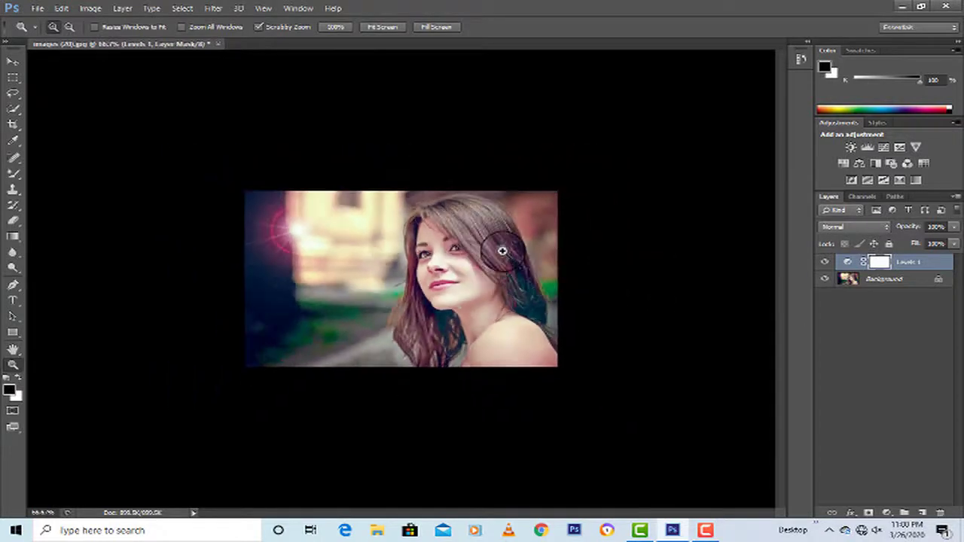
{"action": "left_click", "coordinate": [503, 251]}
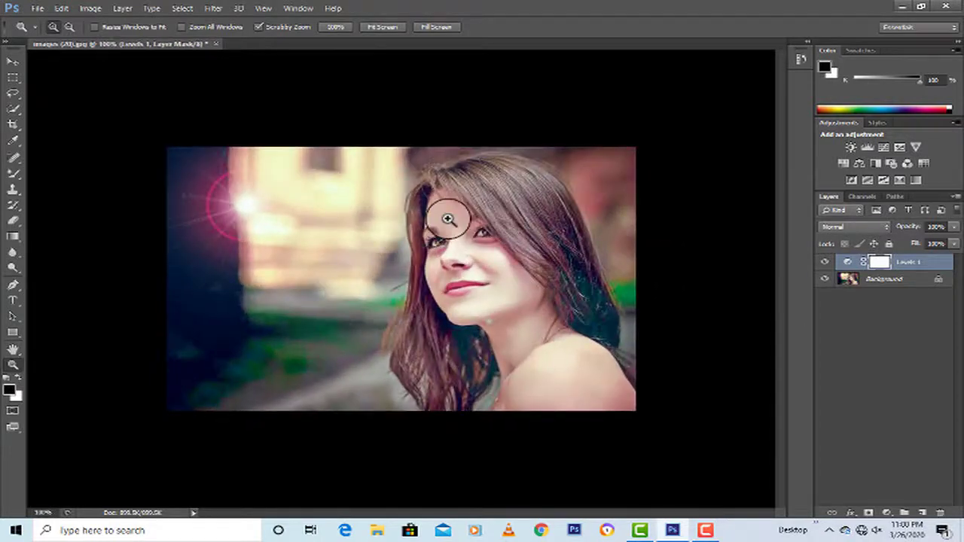
{"action": "left_click", "coordinate": [216, 44]}
{"action": "left_click", "coordinate": [496, 204]}
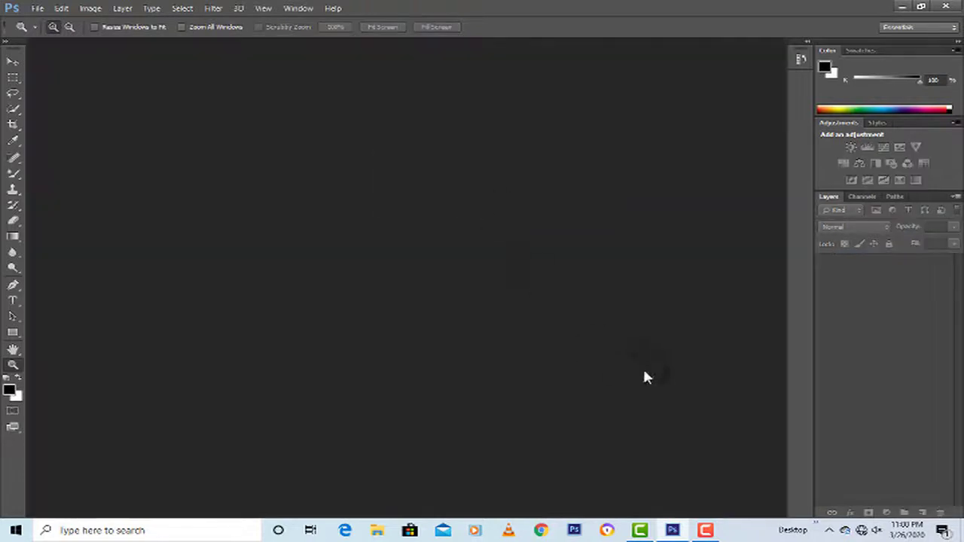